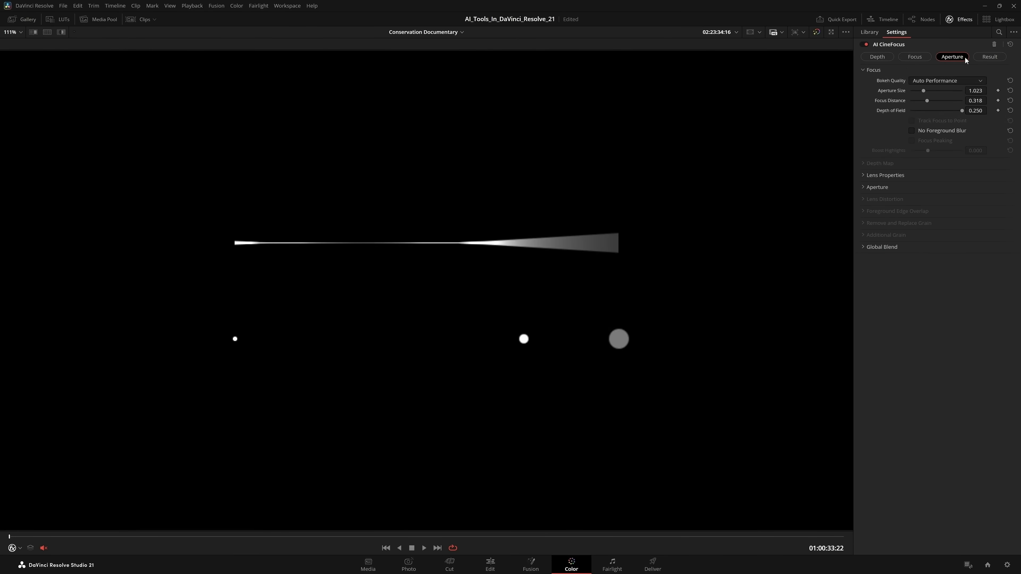
Return to the result view, raise the shaped bokeh's number of blades, and toggle on chromatic aberration
click(1001, 58)
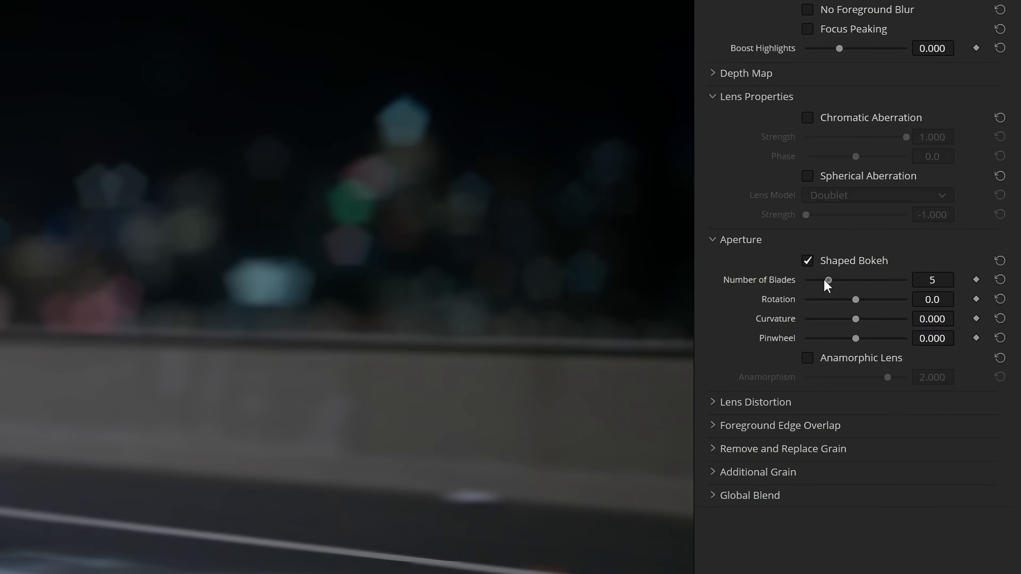
mouse_move(824, 279)
mouse_down()
mouse_move(811, 285)
mouse_move(838, 280)
mouse_up()
click(807, 117)
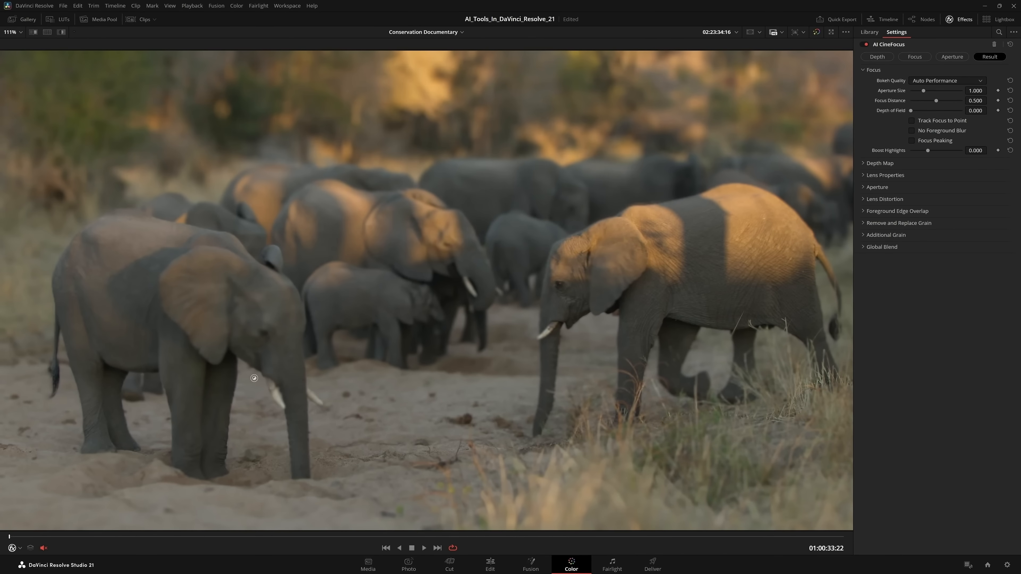
Focus on the front elephant with aperture size 1.023, focus distance 0.318 and depth of field 0.250
click(270, 302)
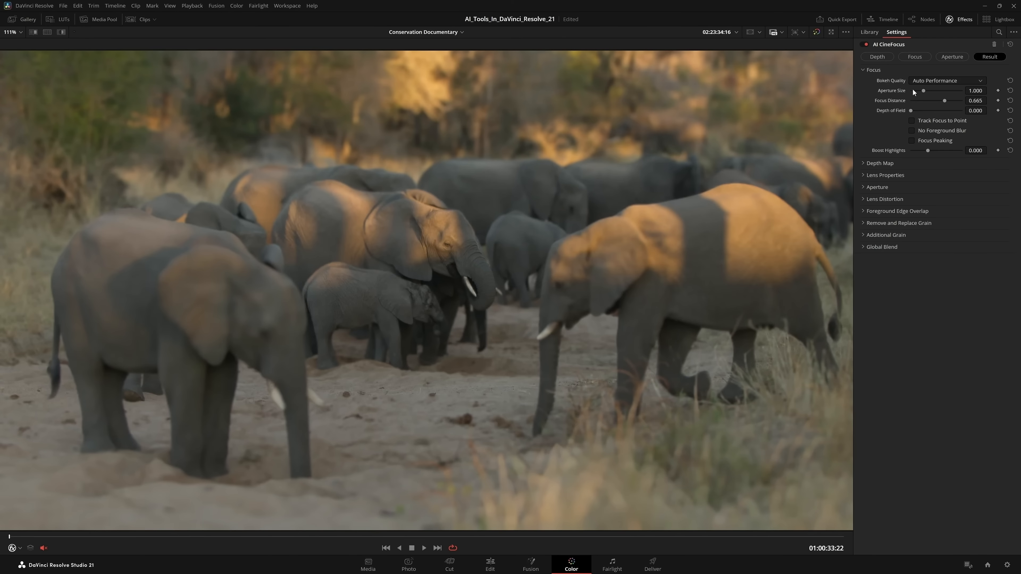
drag(923, 90, 963, 112)
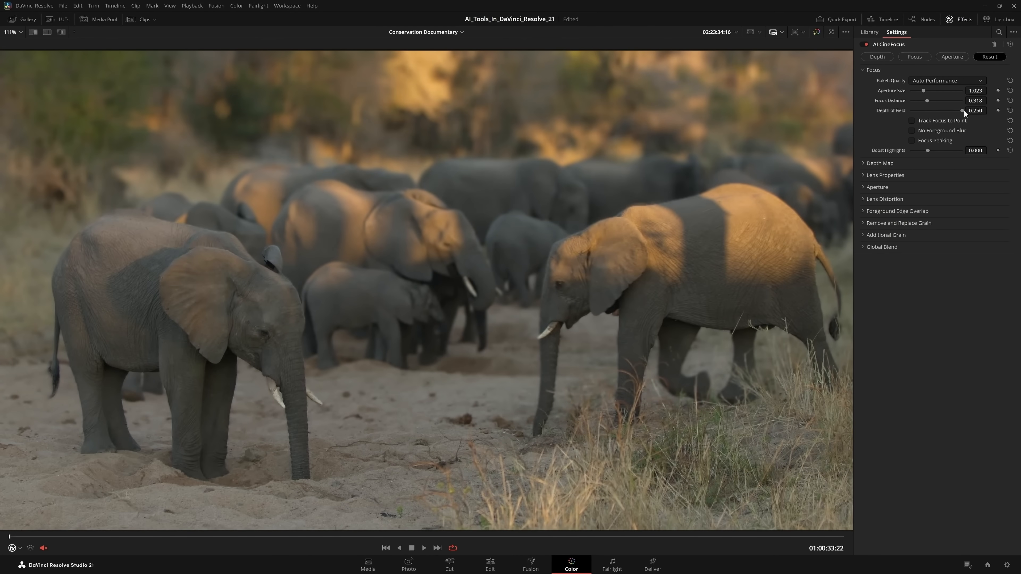
Examine the depth, focus and aperture views of the AI CineFocus effect and return to the result view
click(889, 58)
click(927, 56)
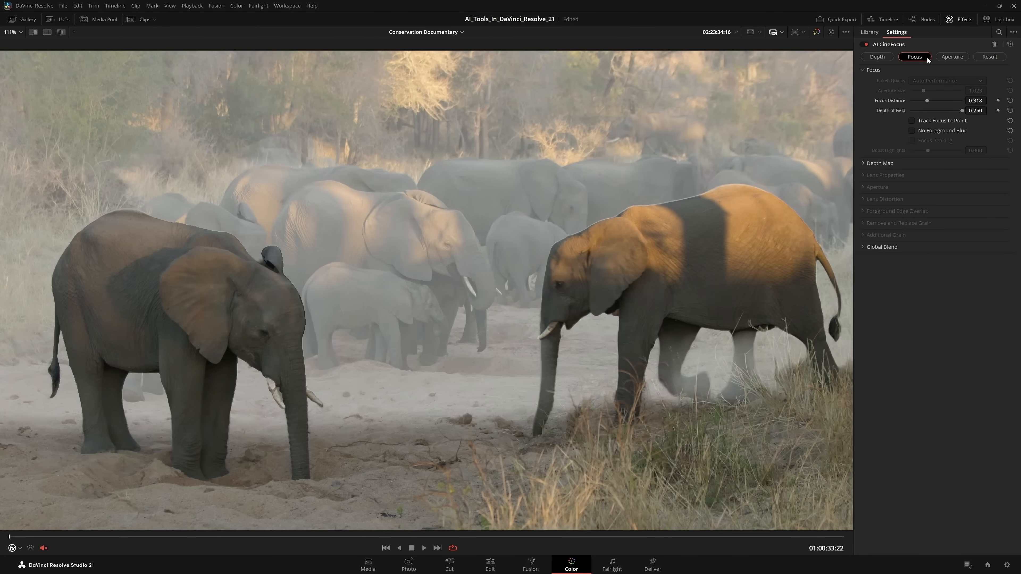
click(964, 57)
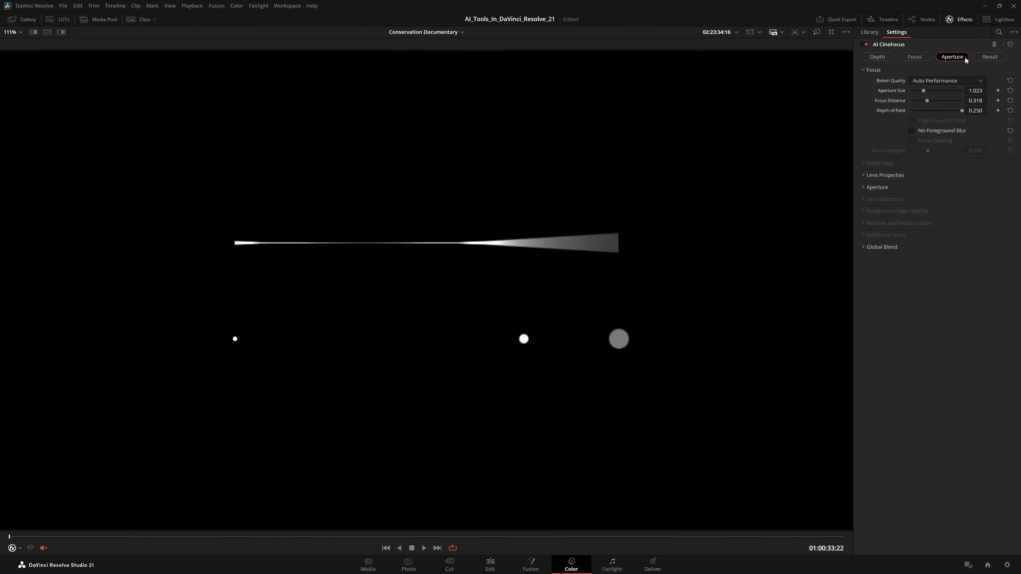
click(992, 57)
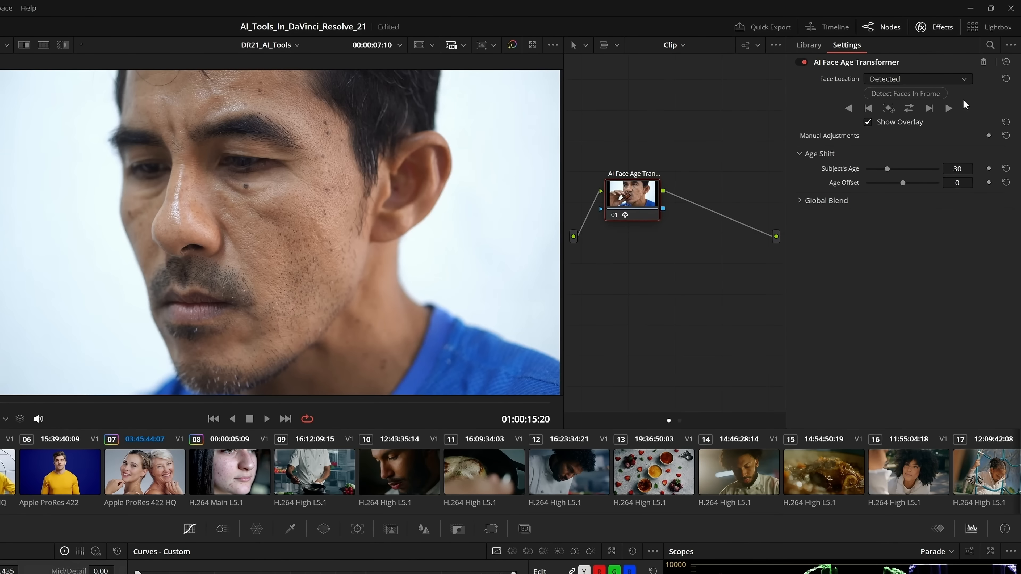
Detect the man's face in the frame, analyze it across the clip in both directions, and hide the overlay
click(940, 95)
click(909, 109)
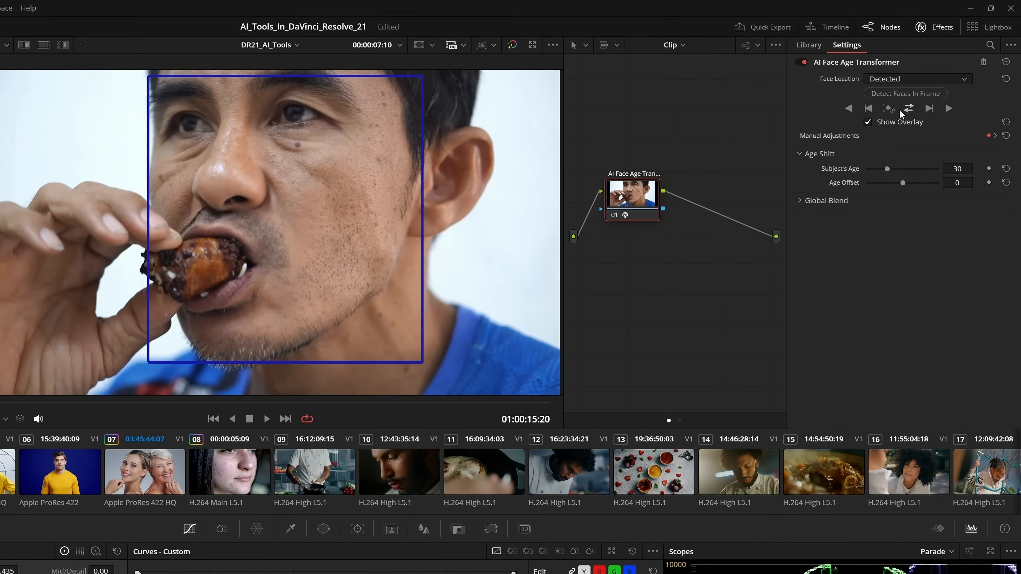
click(868, 123)
Set the AI Face Age Transformer's subject age to 40 and the age offset to 30
text(40)
key(Return)
click(957, 183)
text(30)
key(Return)
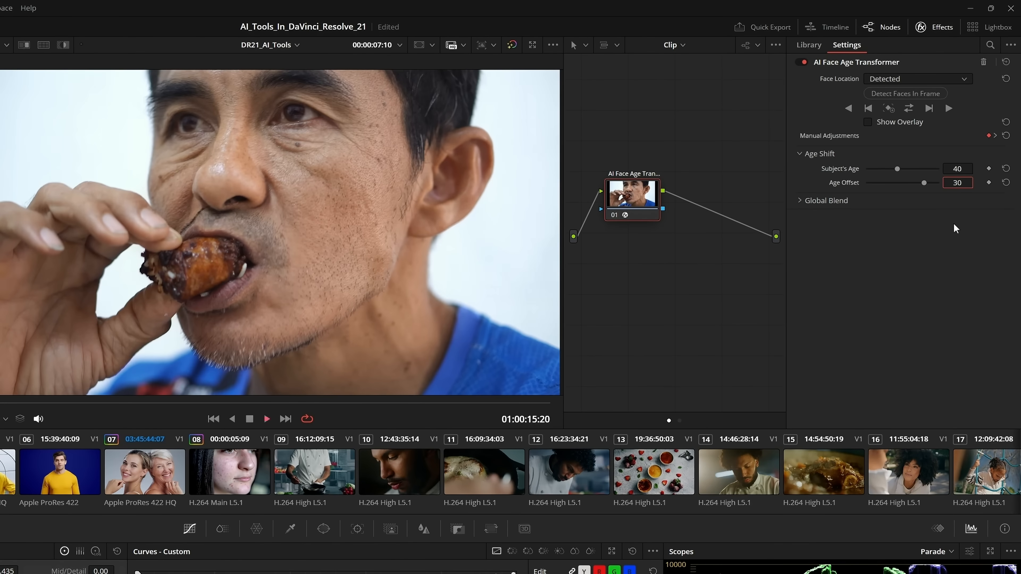
Play back the clip to review the age shift and open the age offset for editing
key(space)
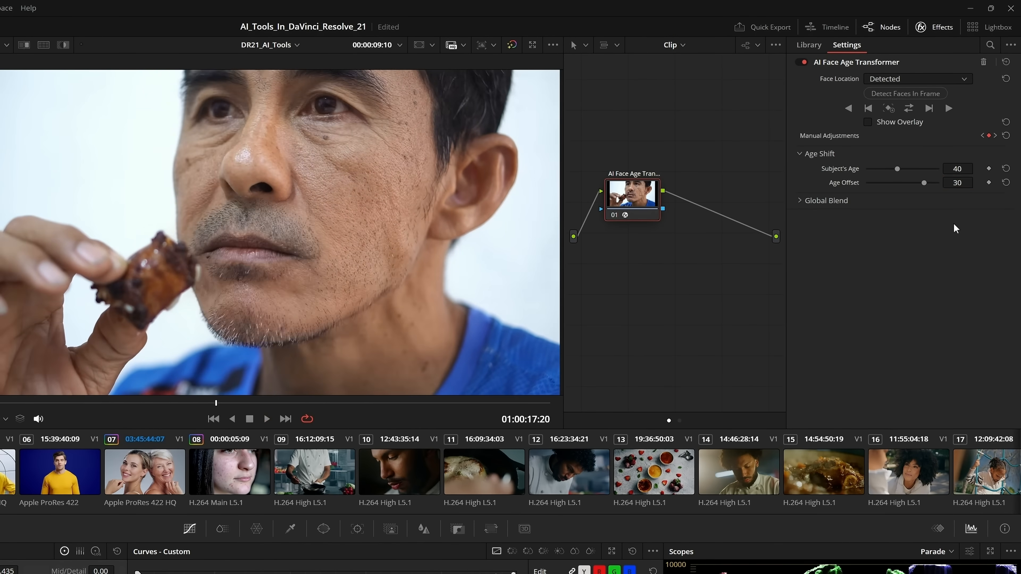
click(954, 185)
key(space)
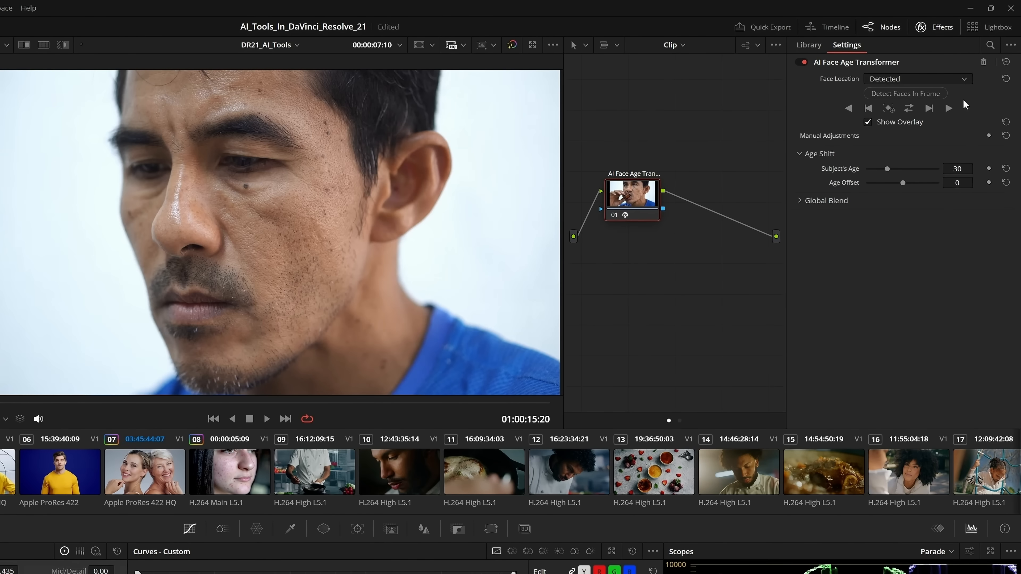
Run face detection and two-way face analysis on the man's unprocessed clip, and turn off the overlay
click(940, 94)
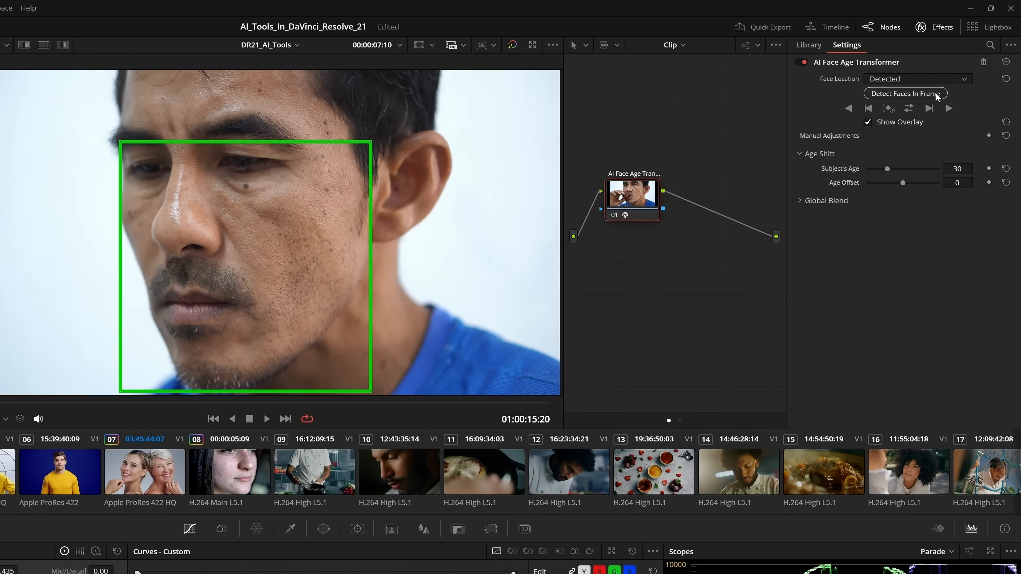
click(909, 110)
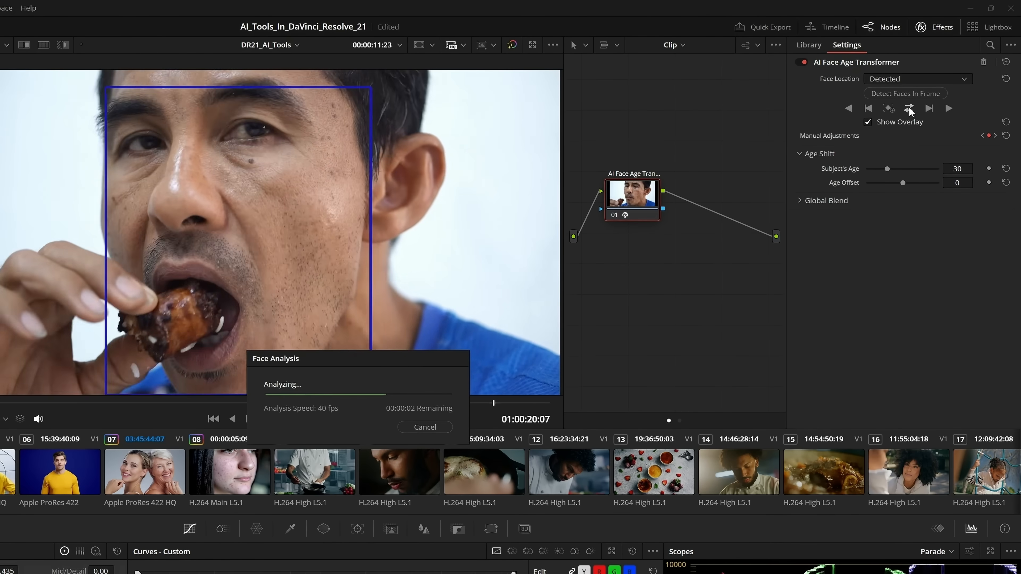
click(868, 122)
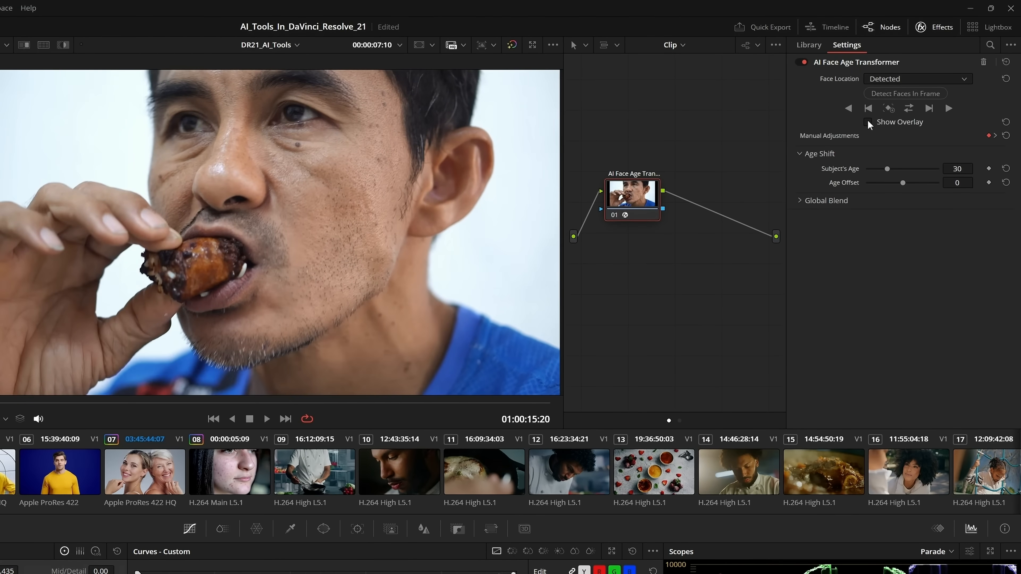
Enter a subject age of 40 and an age offset of 30, and play the clip to check the ageing
text(40)
key(Tab)
text(30)
key(Return)
key(space)
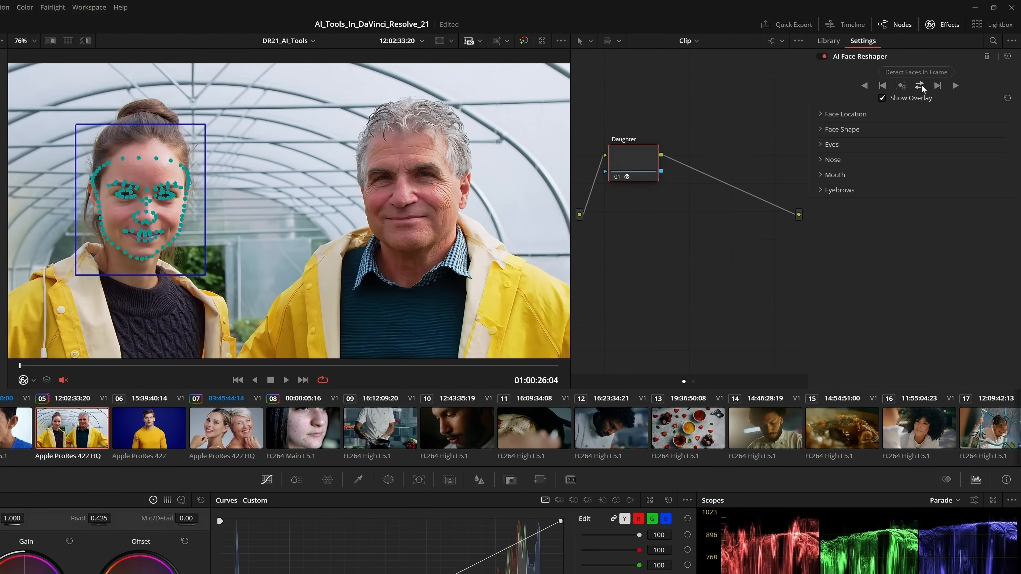
Hide the face overlay and reshape the young woman's mouth with smile -1.000 and position 0.814
click(881, 98)
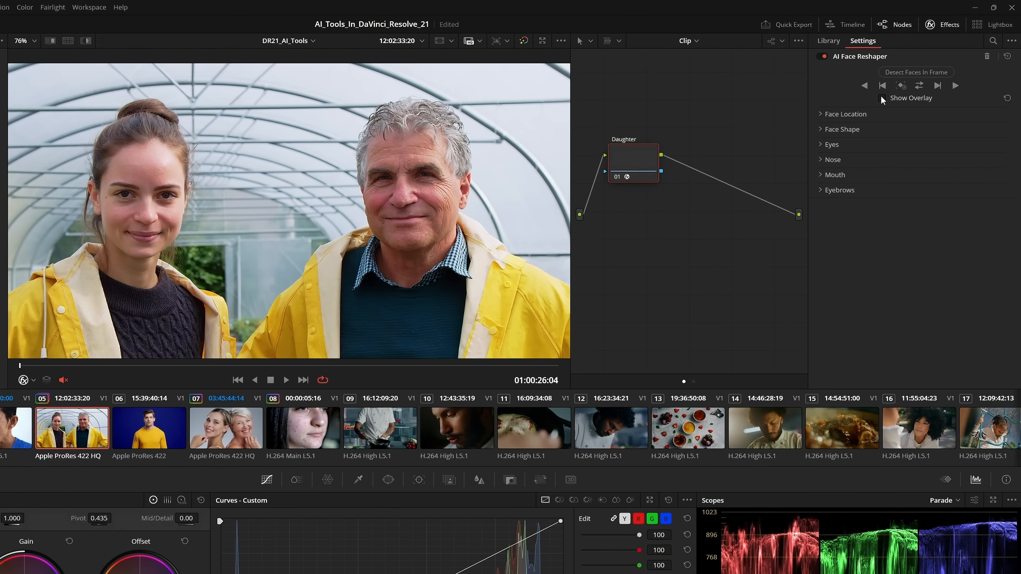
click(835, 174)
drag(914, 239, 940, 214)
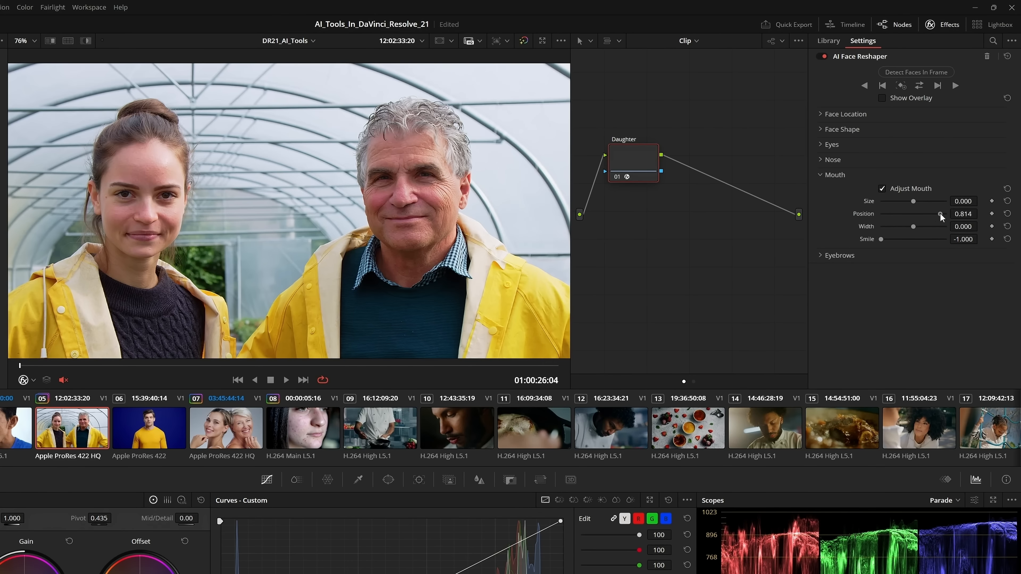
click(912, 255)
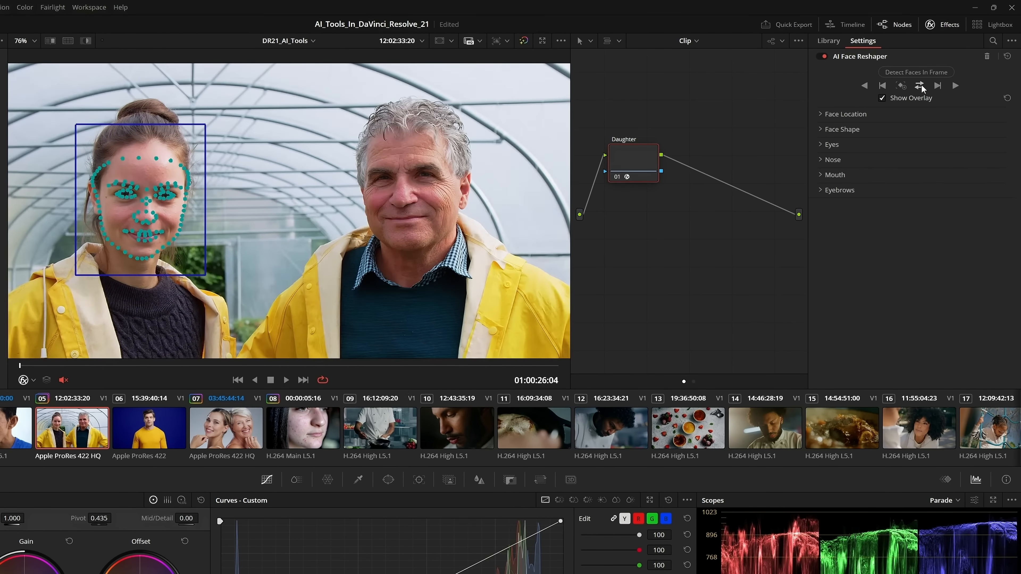
Turn off the tracked face overlay in the AI Face Reshaper
click(883, 98)
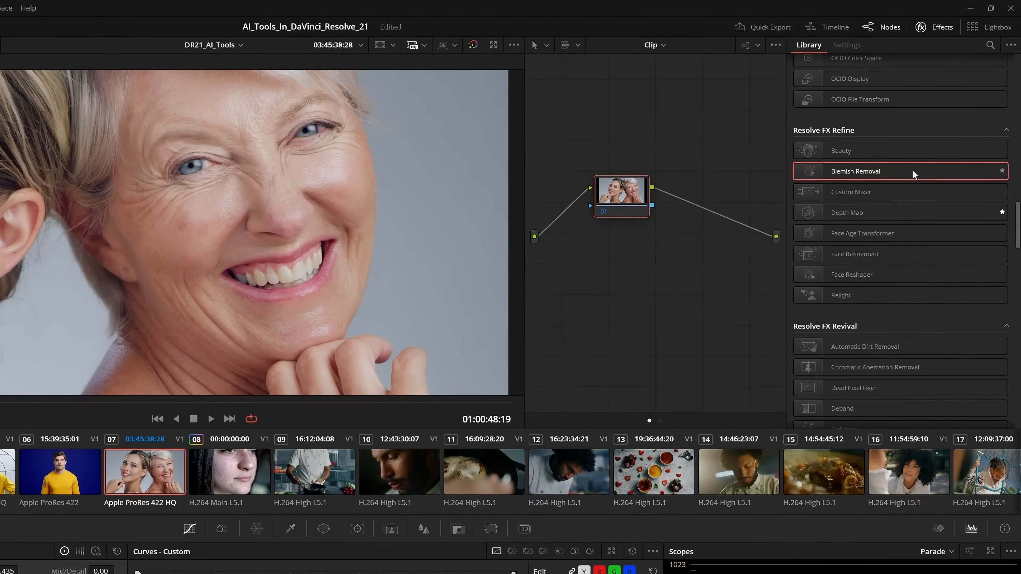
Add the Blemish Removal effect to the older woman's clip node at strength 1.000 and play the result
drag(943, 120, 738, 138)
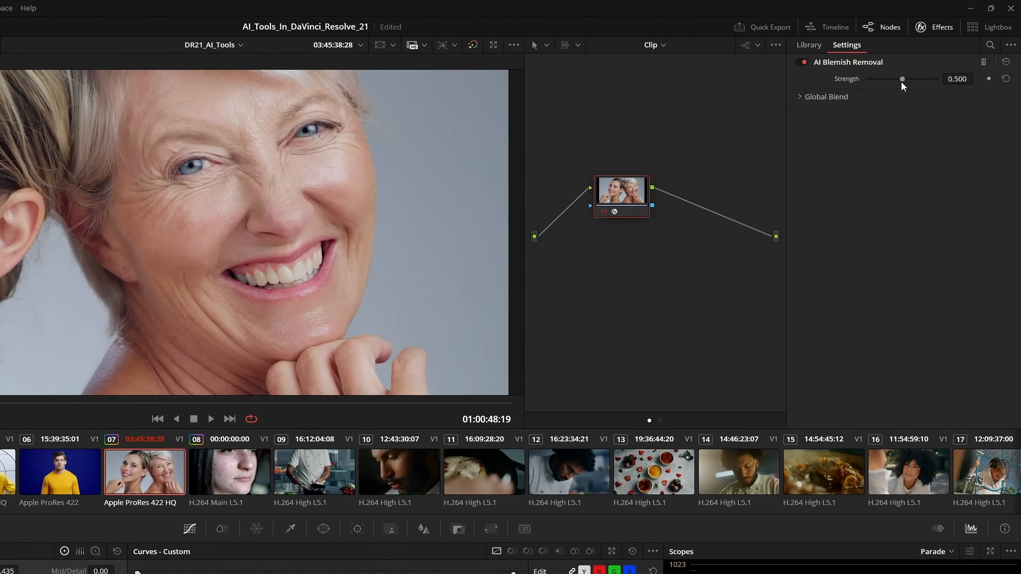
drag(902, 79, 991, 75)
key(space)
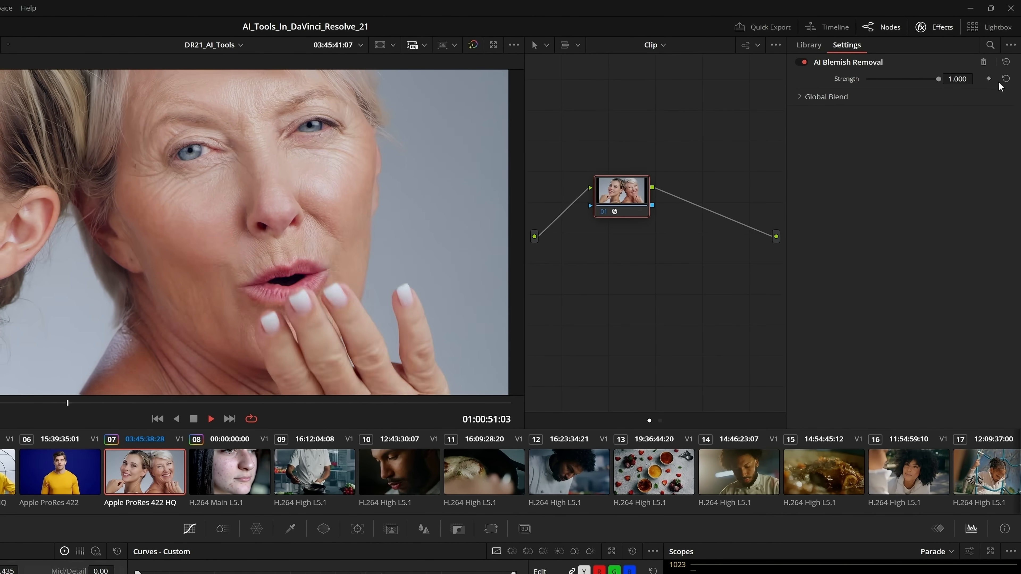
key(space)
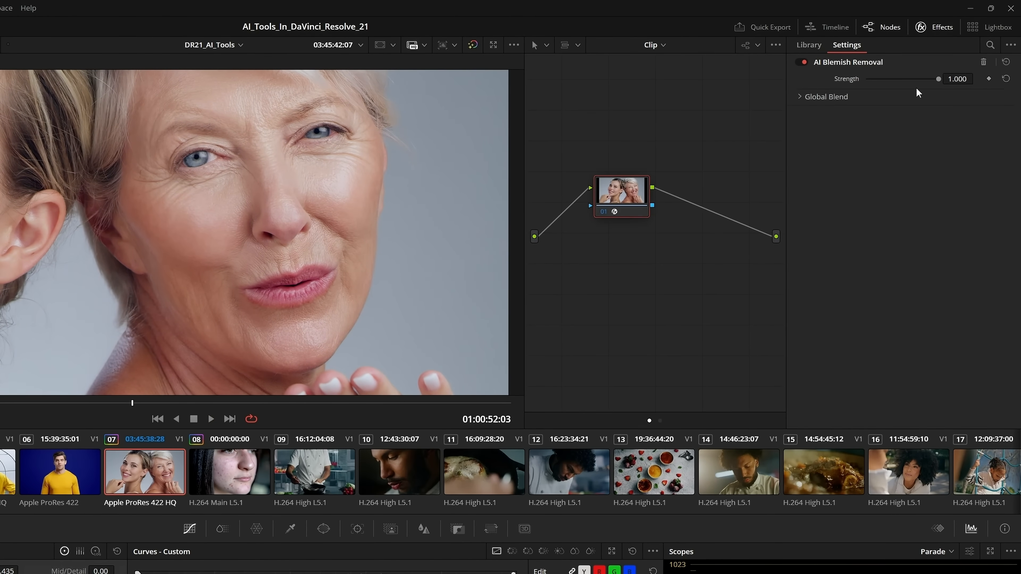
Compare the clip with its blemish removal node off and on, and raise the next clip's blemish removal strength
click(603, 211)
click(603, 210)
key(Down)
drag(866, 78, 899, 78)
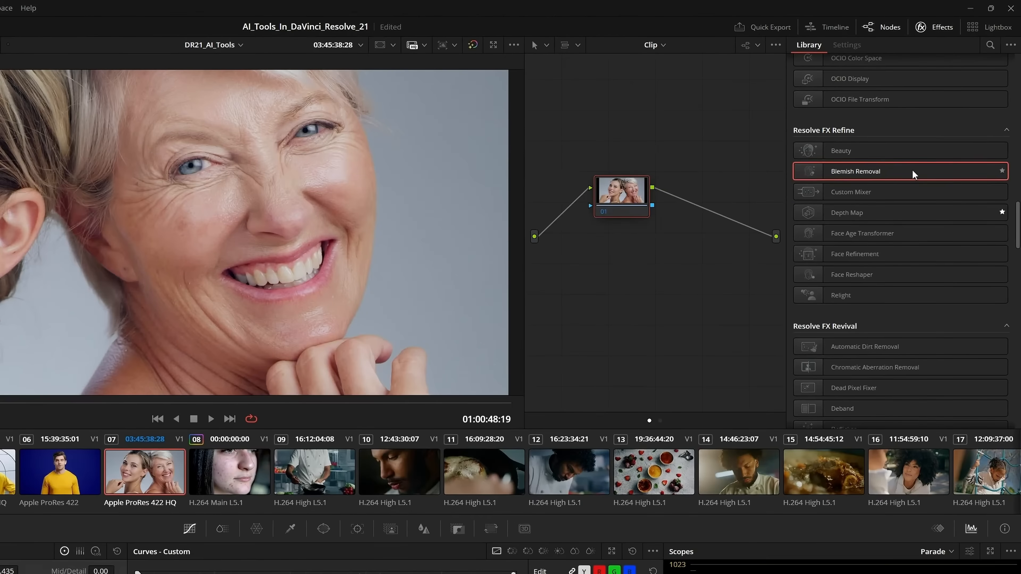
Apply Blemish Removal to the node of the clip with the two women and set its strength to maximum
drag(944, 120, 738, 138)
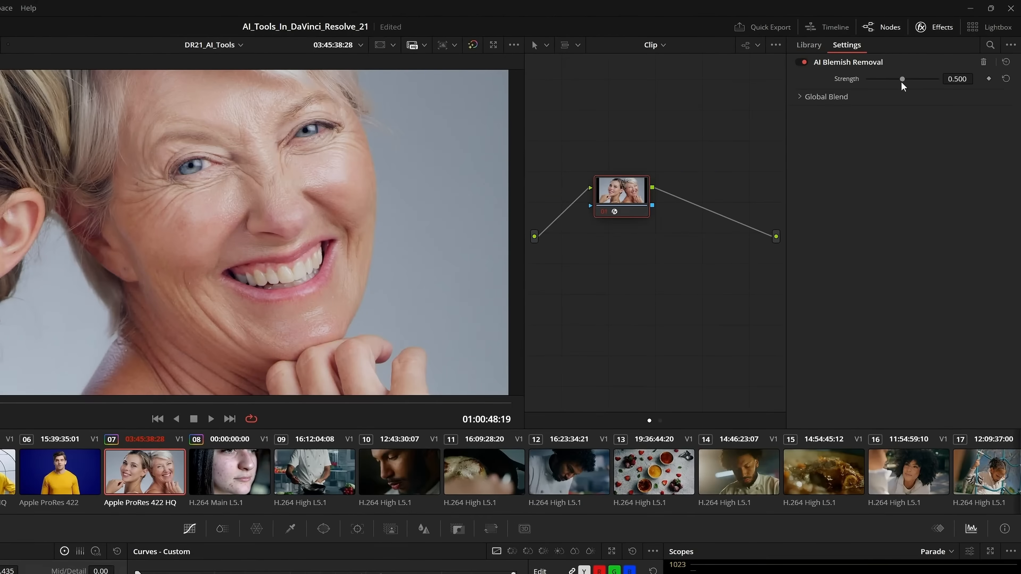
drag(902, 78, 992, 74)
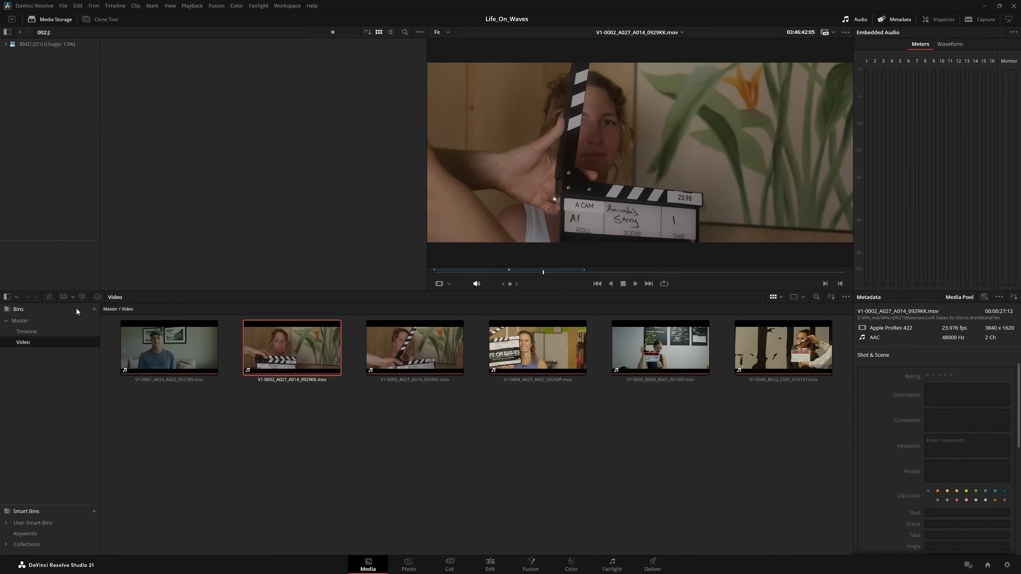
Run AI Clip Analysis on the Video bin's clips with IntelliSearch, slate, transcription and audio classification enabled
click(66, 297)
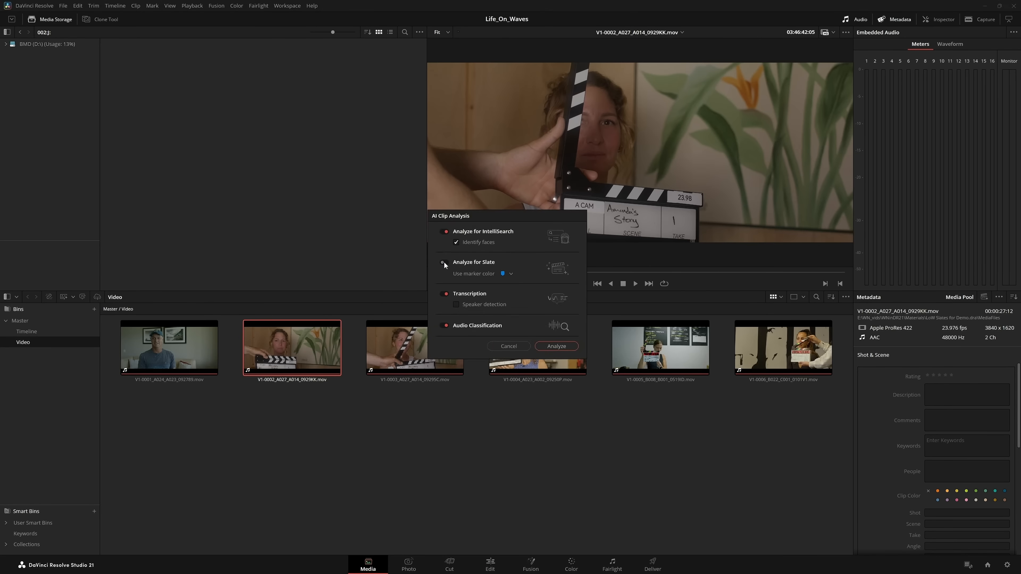
click(573, 349)
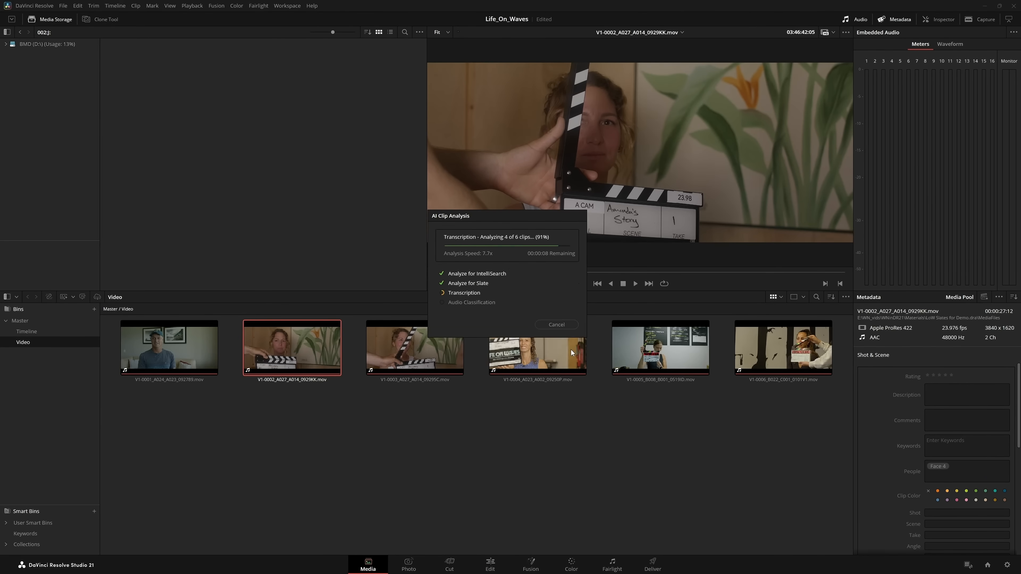
Scrub through the slate shot and save its recognized camera A, roll A1, scene and take 1 to the clip's metadata
drag(437, 277, 724, 275)
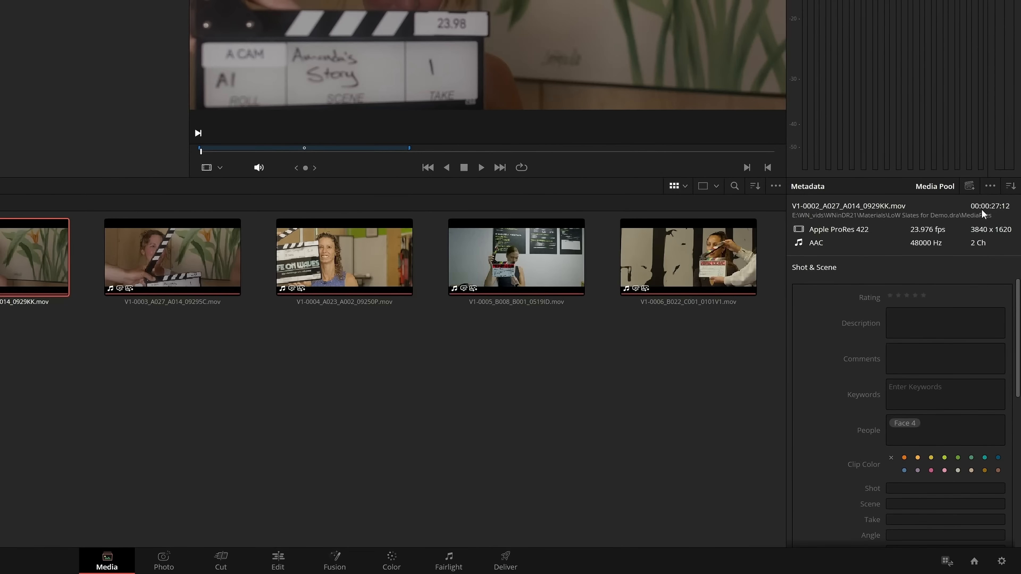
click(969, 186)
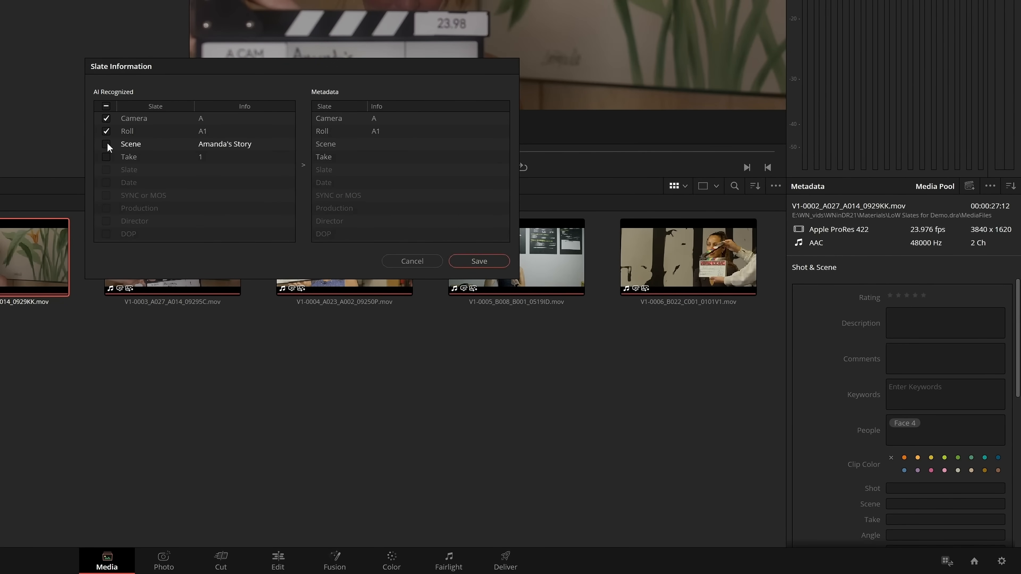
click(462, 262)
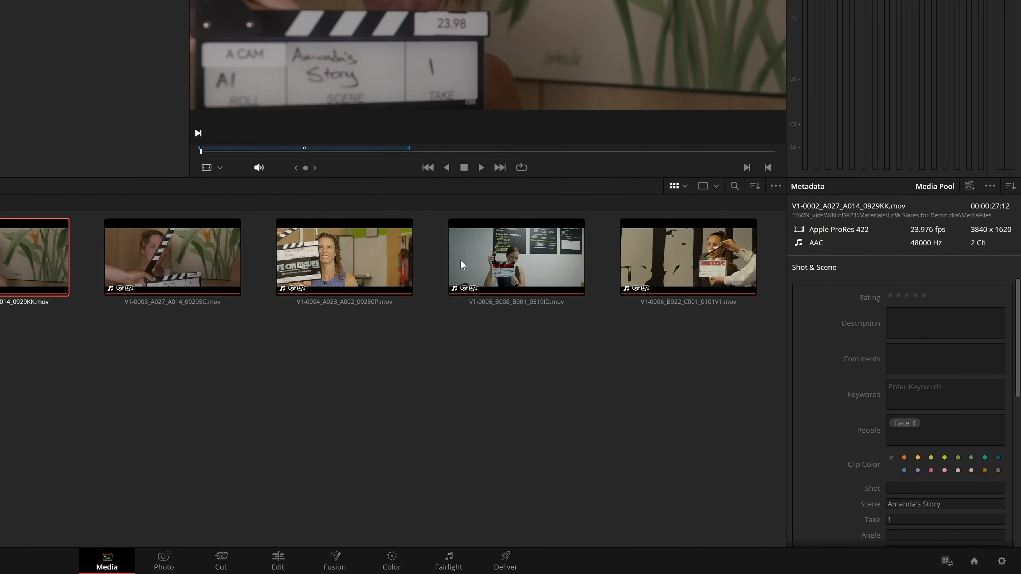
scroll(1018, 324, down, 5)
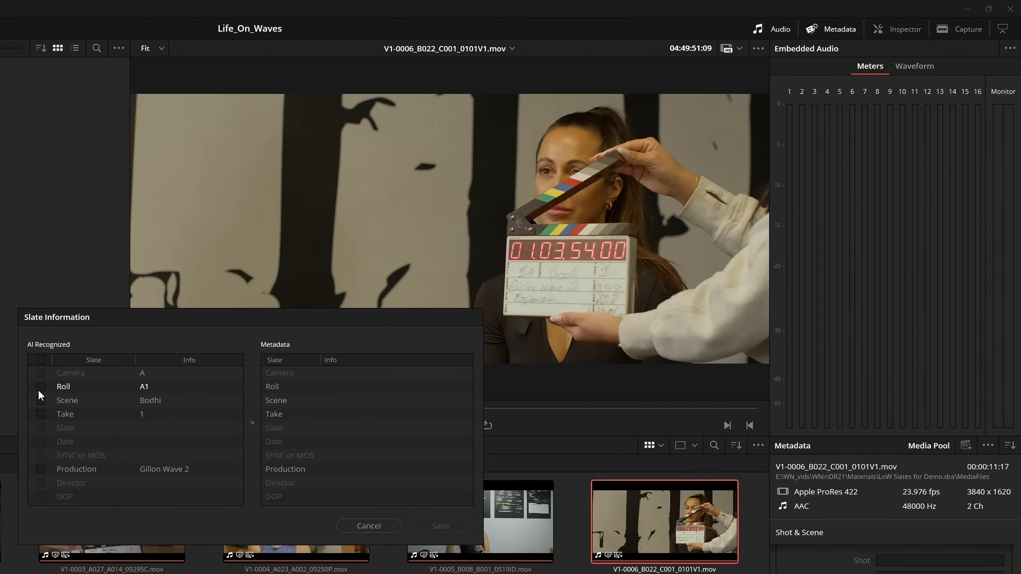
Select the recognized roll and scene in the slate information of V1-0006_B022_C001_0101V1.mov
click(41, 386)
click(41, 400)
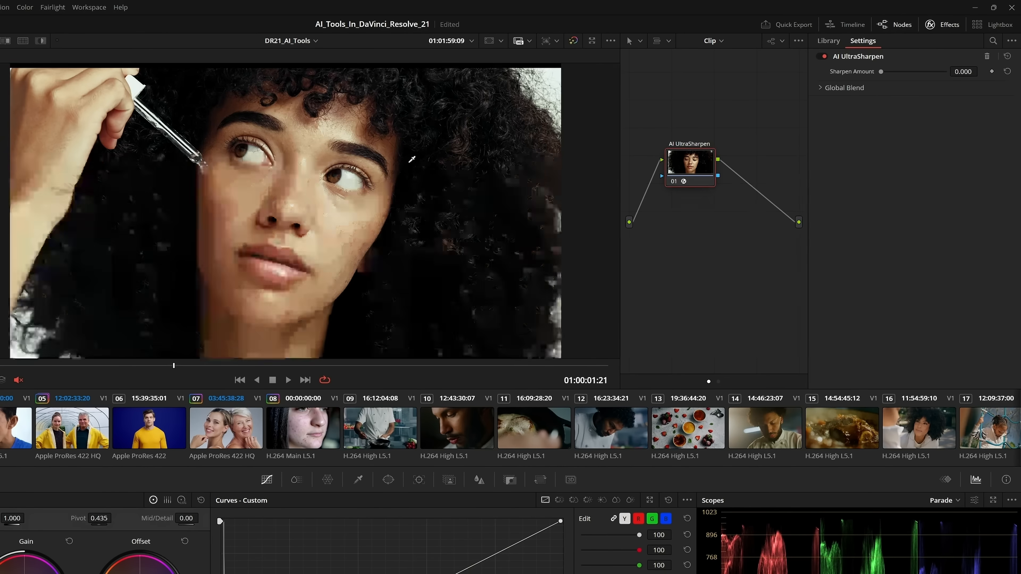
Zoom in on the curly-haired woman's face and increase the AI UltraSharpen sharpen amount
scroll(409, 163, up, 5)
drag(409, 163, 462, 233)
drag(891, 76, 917, 75)
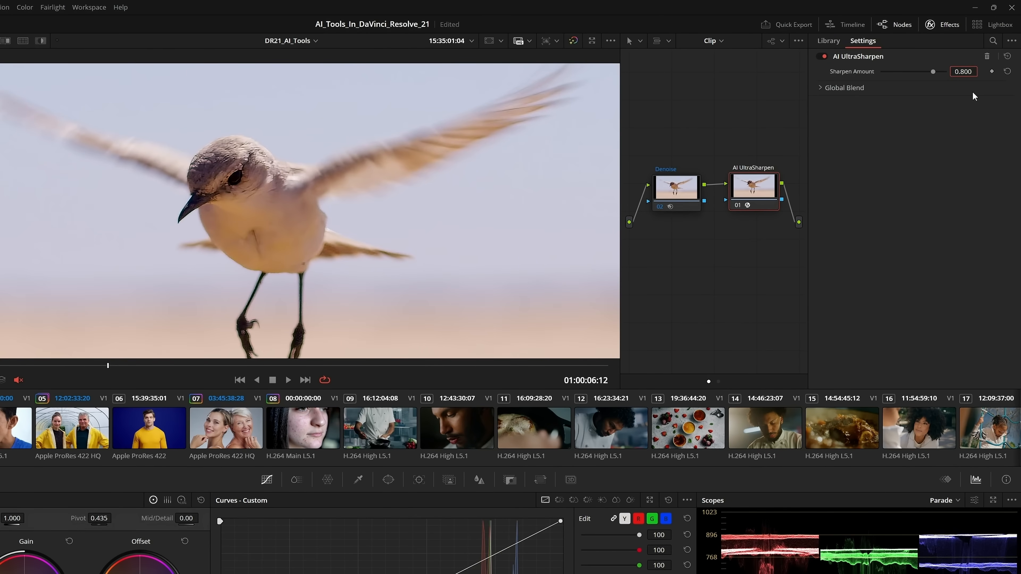
Play the bird clip and disable the AI UltraSharpen node to compare the image without sharpening
key(space)
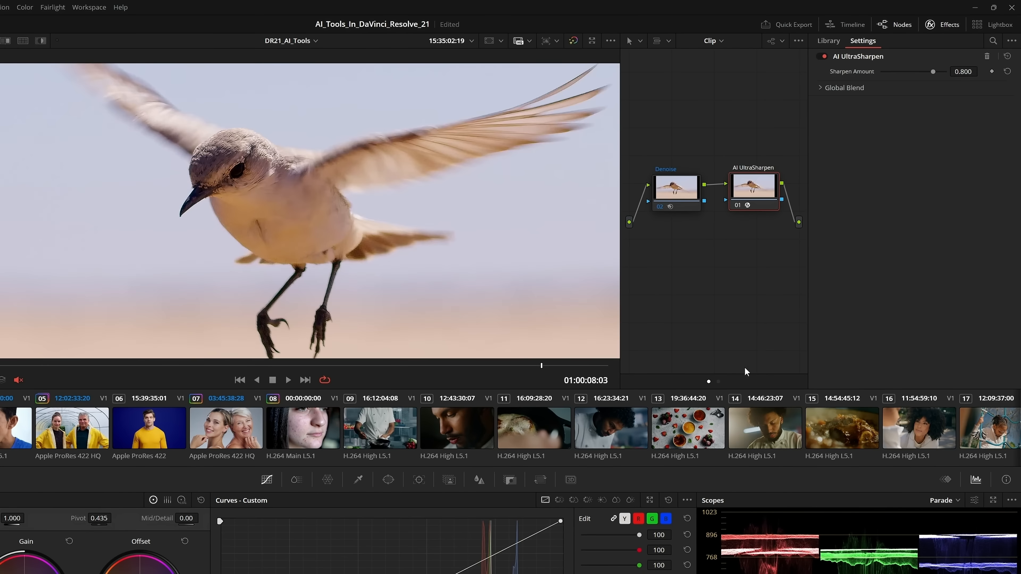
key(ctrl+d)
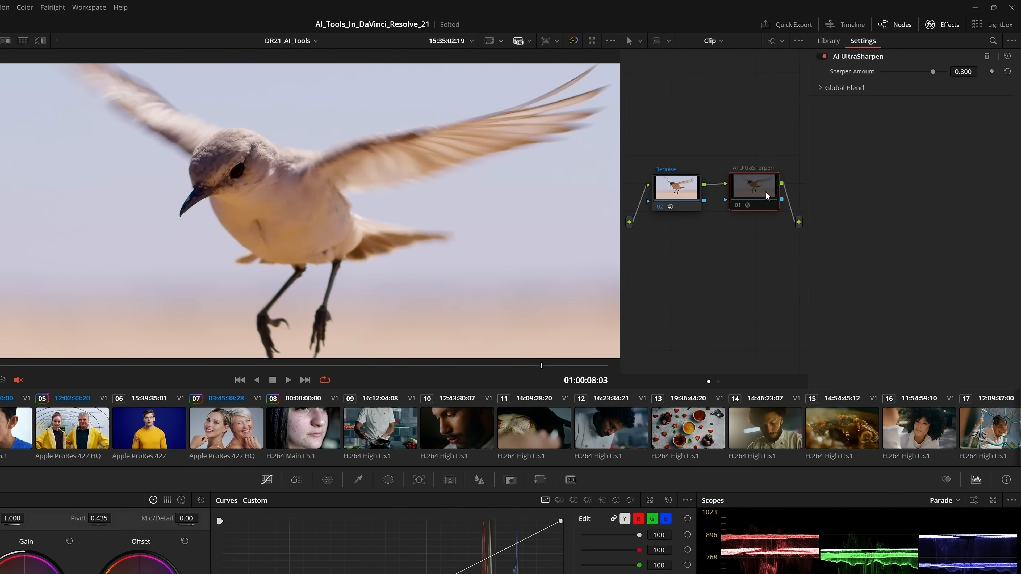
Re-enable the bird clip's AI UltraSharpen node and increase the sharpen amount on the curly-haired woman's clip
key(ctrl+d)
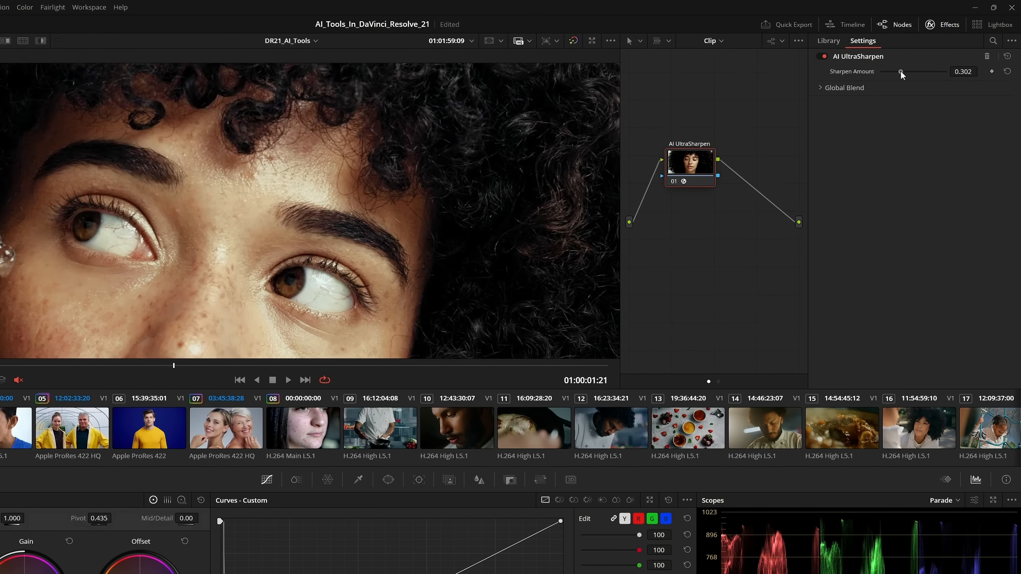
drag(901, 73, 917, 73)
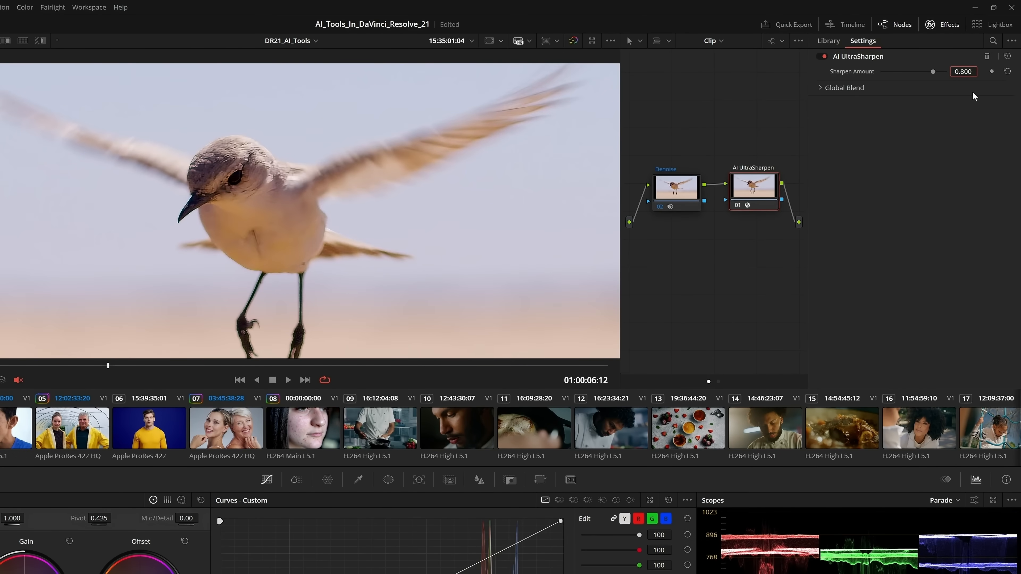
Play part of the bird clip, then switch its AI UltraSharpen node off and on to compare the wing detail
key(space)
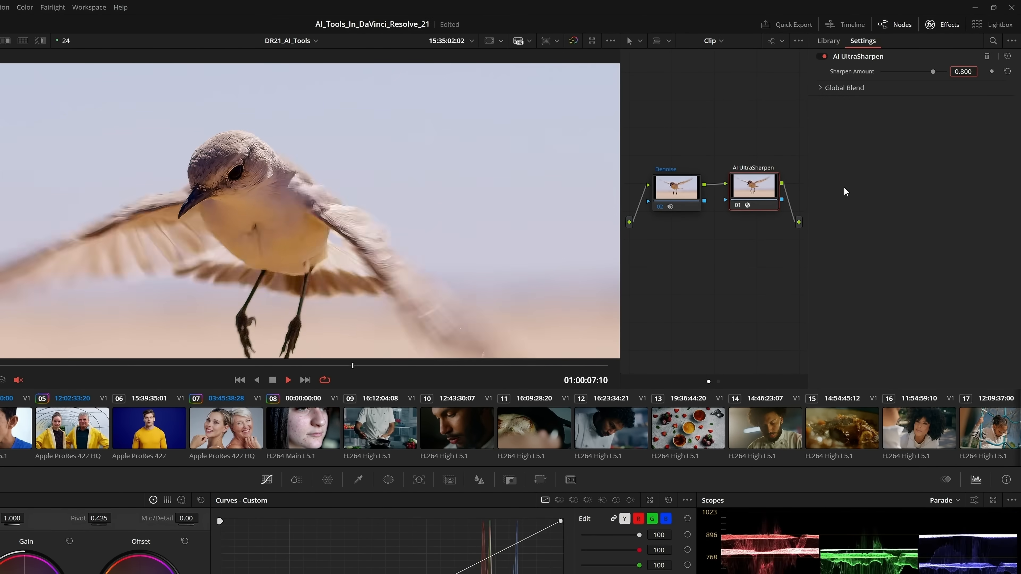
key(space)
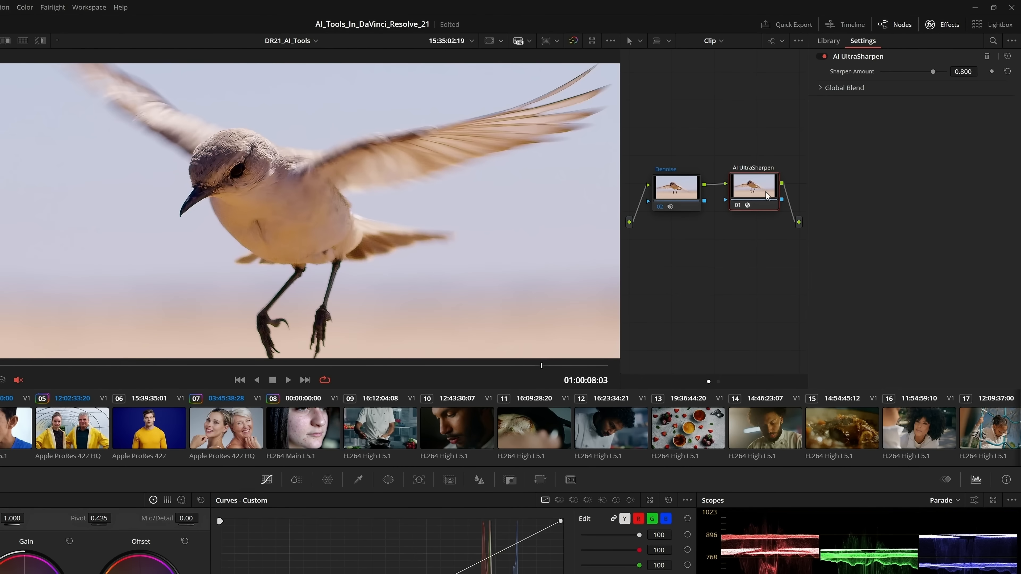
key(ctrl+d)
key(ctrl+d)
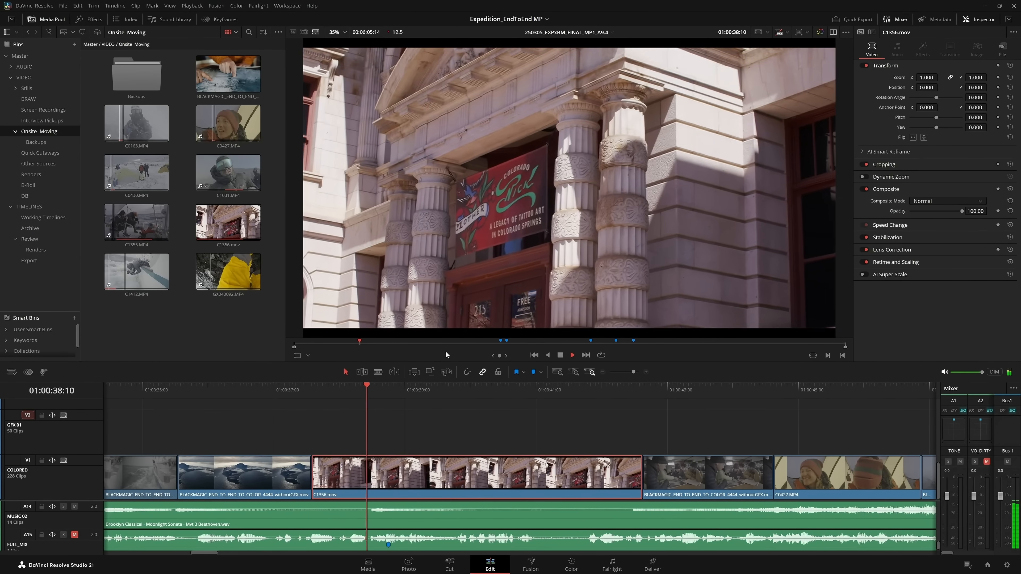
Remove the motion blur from C1356.mov with a QuickTime Apple ProRes 422 render in Extreme mode and play the deblurred shot
scroll(638, 214, up, 6)
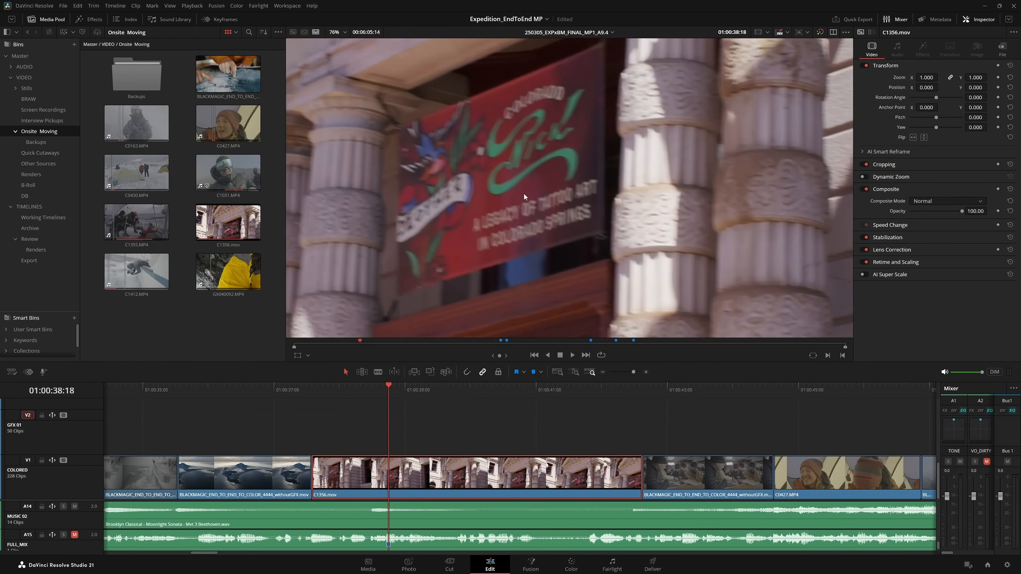
scroll(513, 162, up, 1)
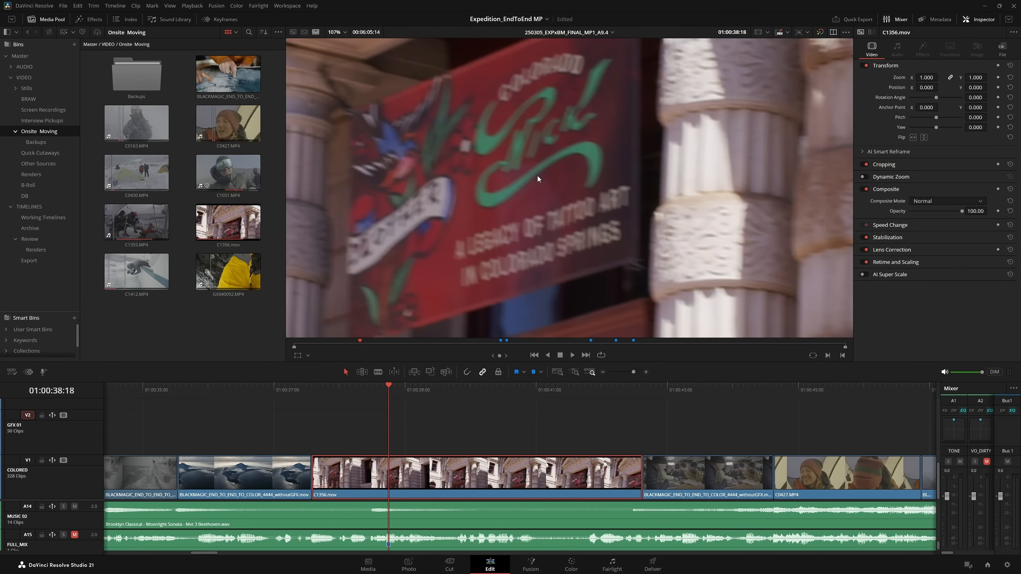
right_click(230, 220)
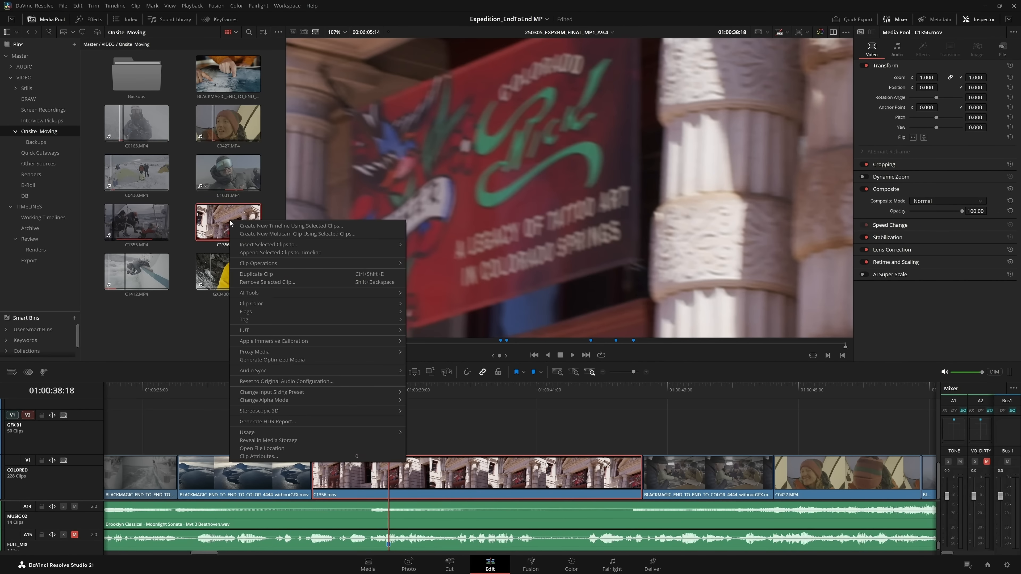
mouse_move(322, 296)
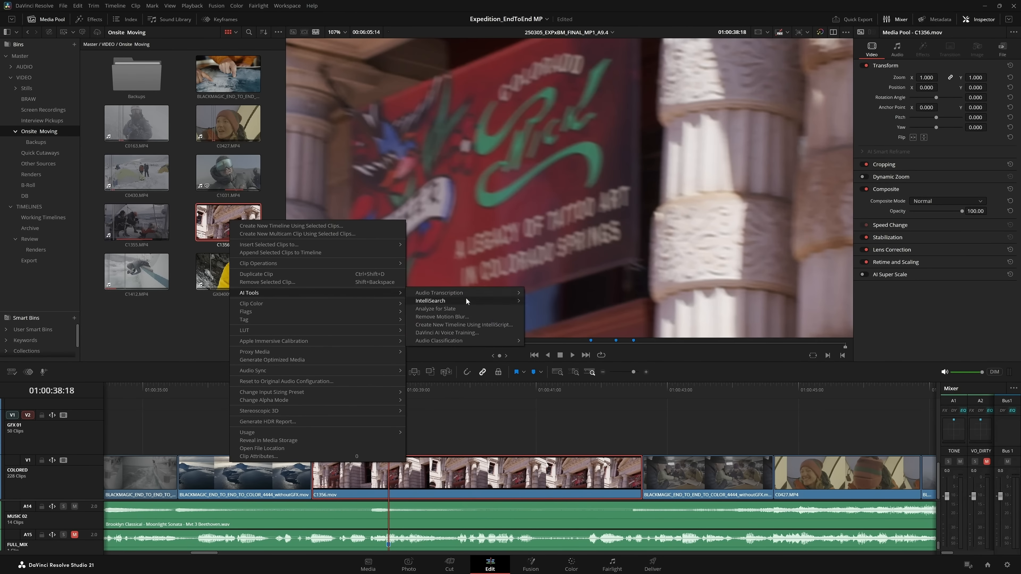
click(483, 316)
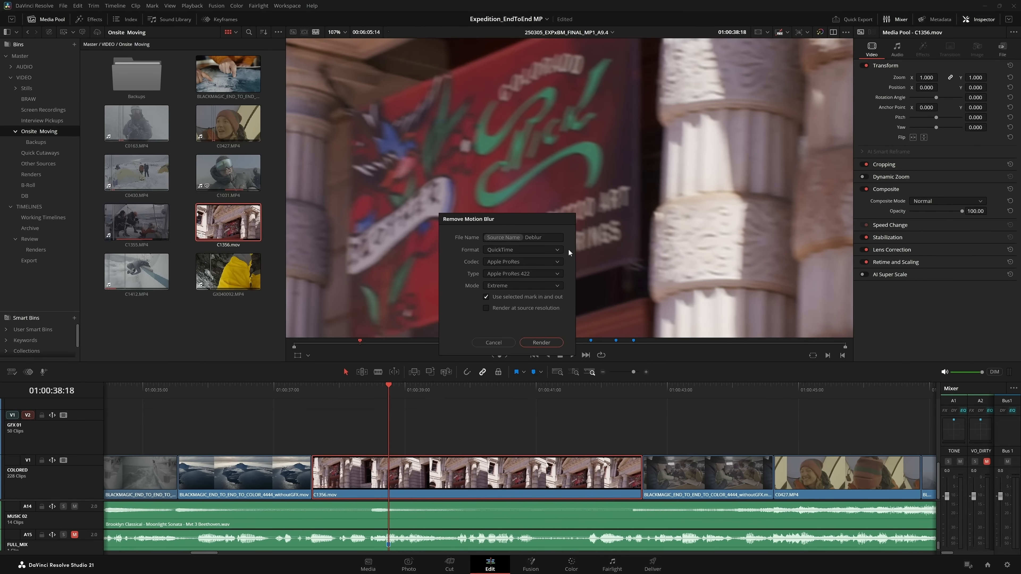
click(558, 344)
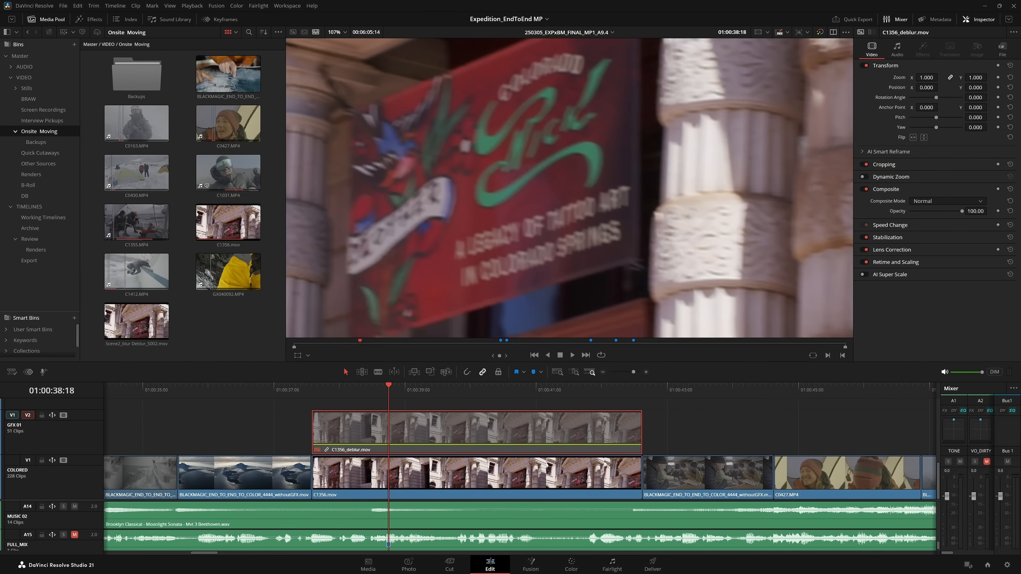
key(space)
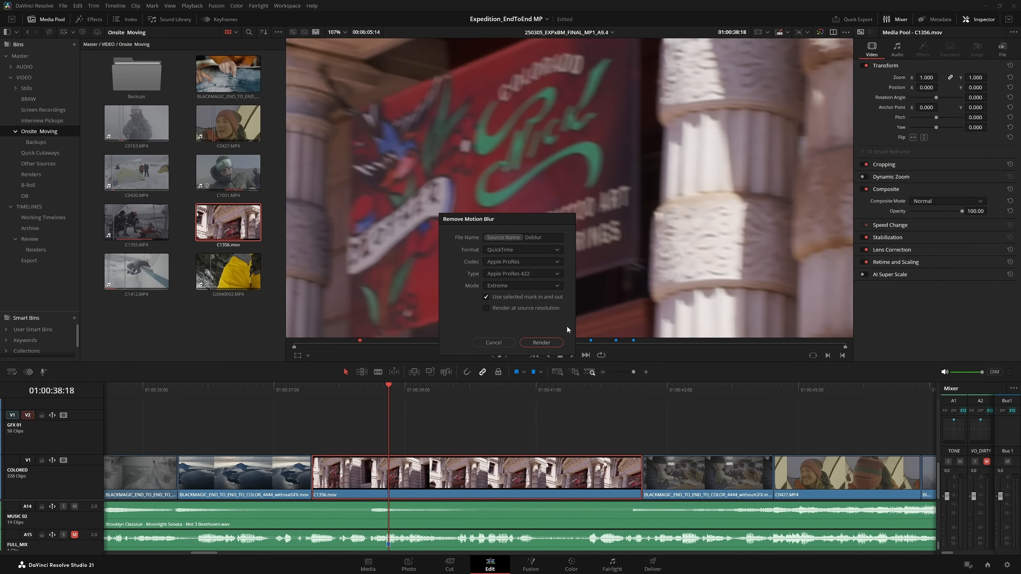
click(541, 343)
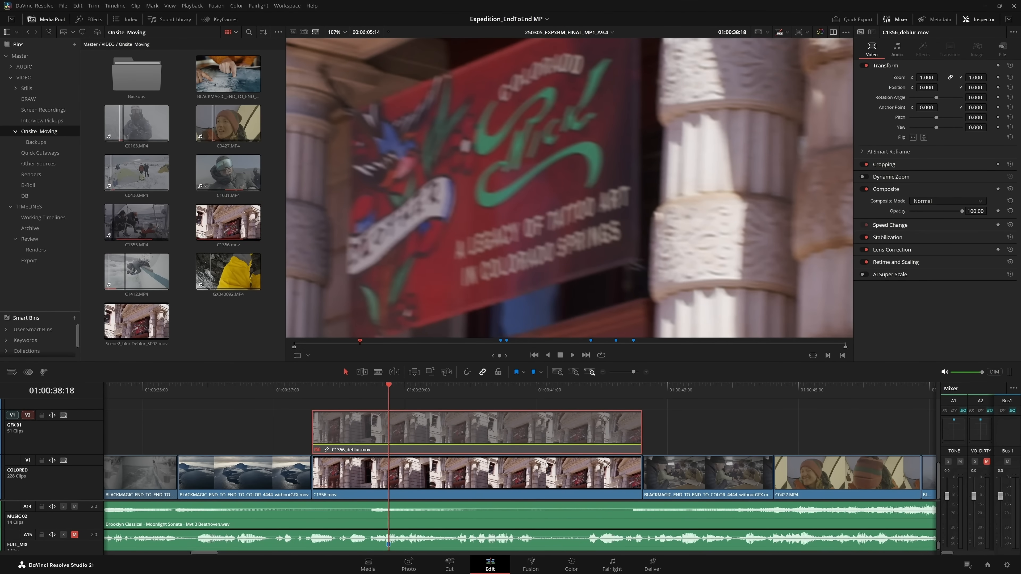
key(space)
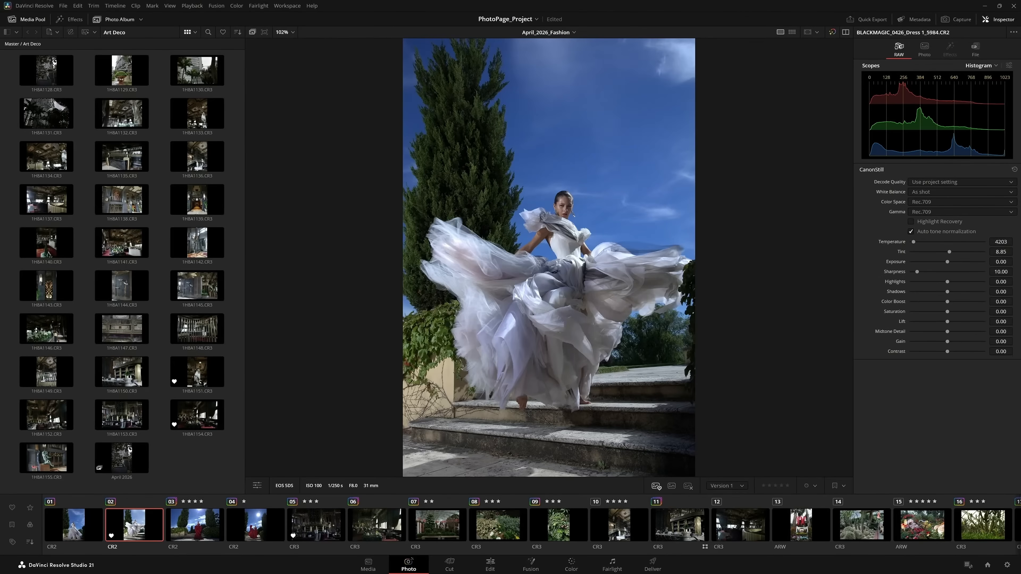
Go to the red dress photo in the April_2026_Fashion album and set its raw white balance to Daylight
key(Right)
click(1010, 192)
click(1005, 211)
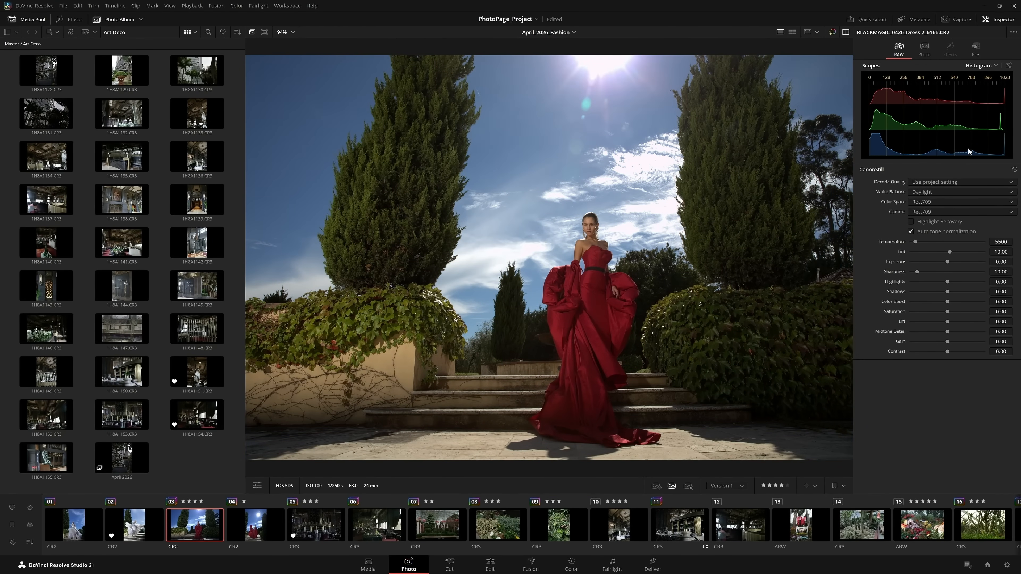
Set the red dress photo's source transform zoom to 1.100 and its X position to -344
click(924, 50)
text(1.1)
key(Return)
drag(926, 191, 789, 191)
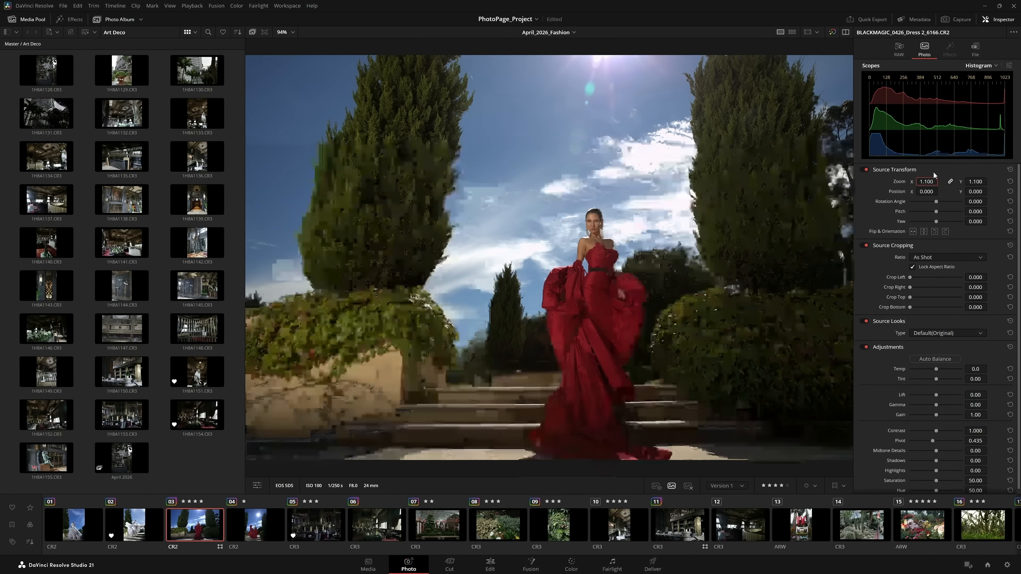
drag(931, 192, 927, 193)
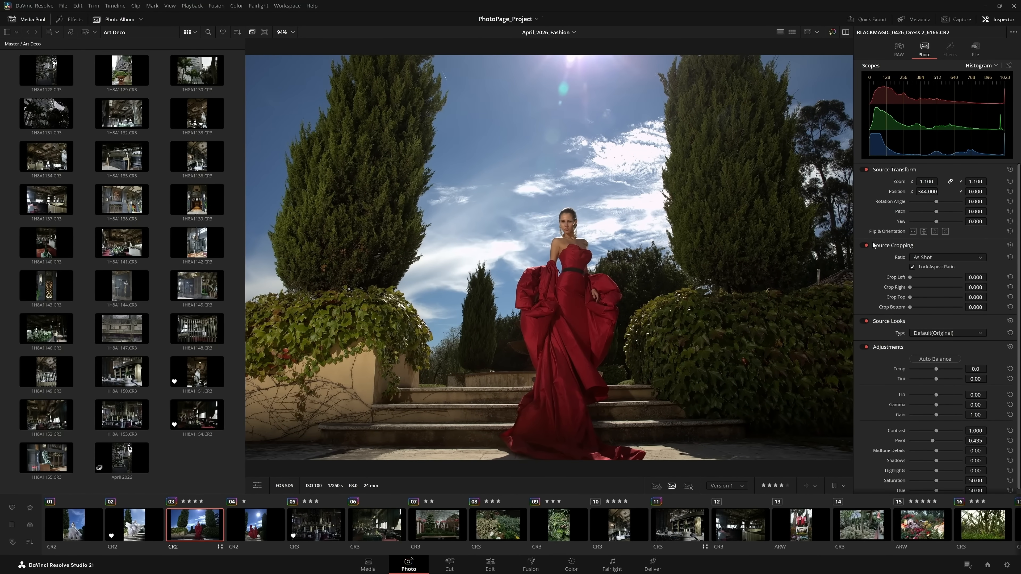
Lift the lower tones slightly on the Curves node's custom curve and add a serial node labelled Reds
click(571, 563)
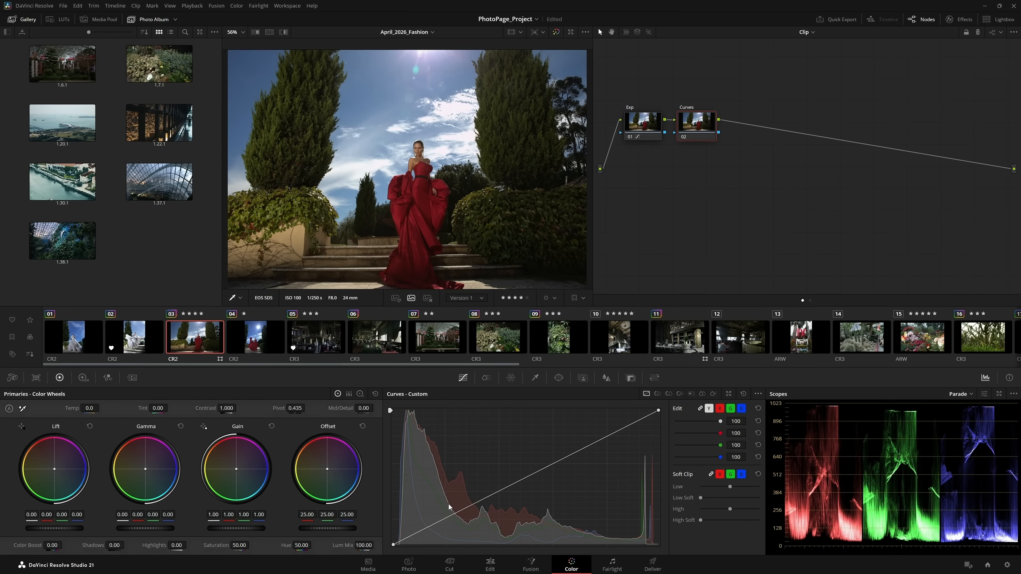
drag(448, 518, 446, 512)
key(alt+s)
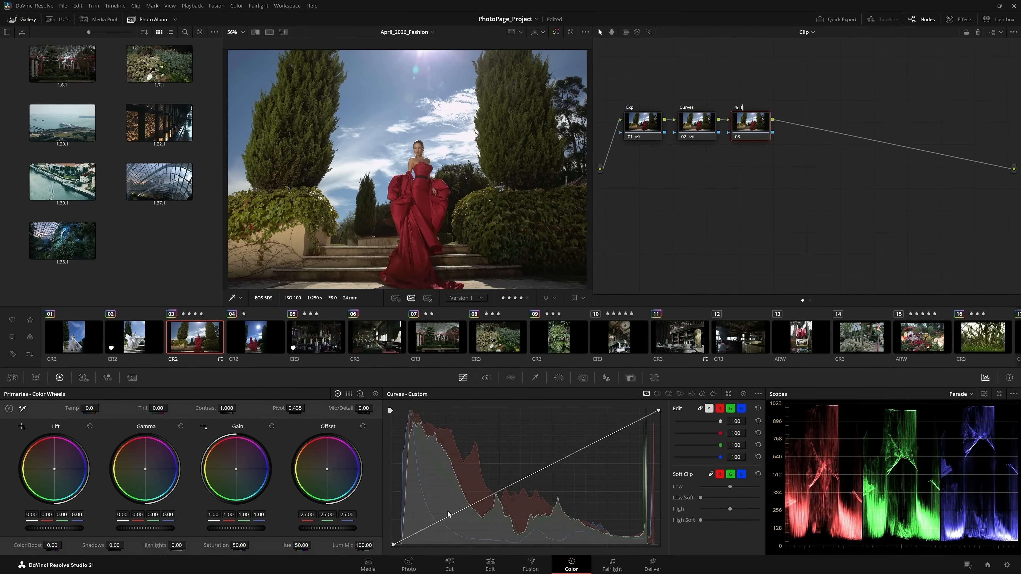
Isolate the red dress with a 3D qualifier stroke on the Reds node and lower the gamma of the selection
click(535, 378)
click(728, 394)
drag(402, 268, 413, 219)
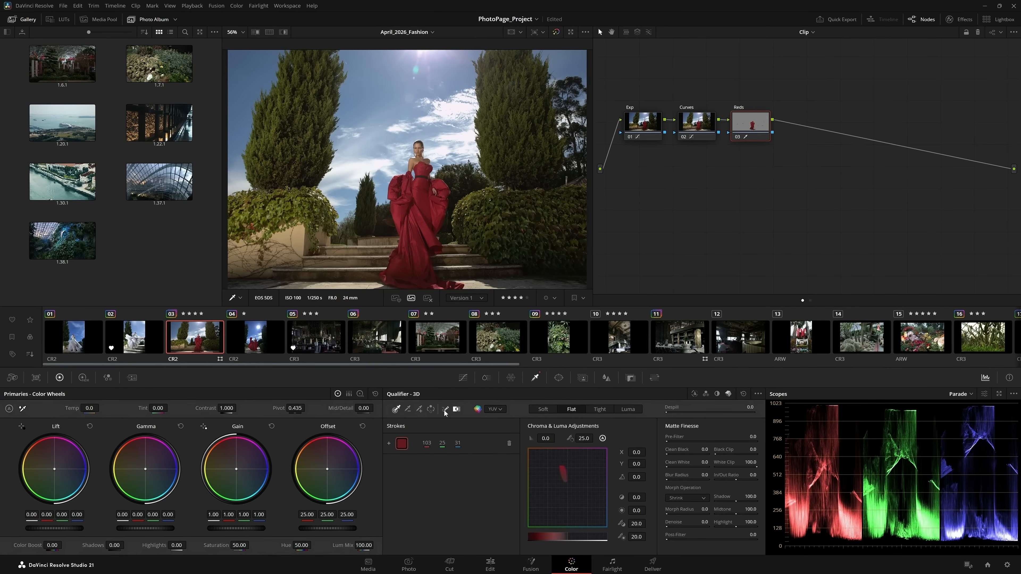
drag(145, 528, 137, 529)
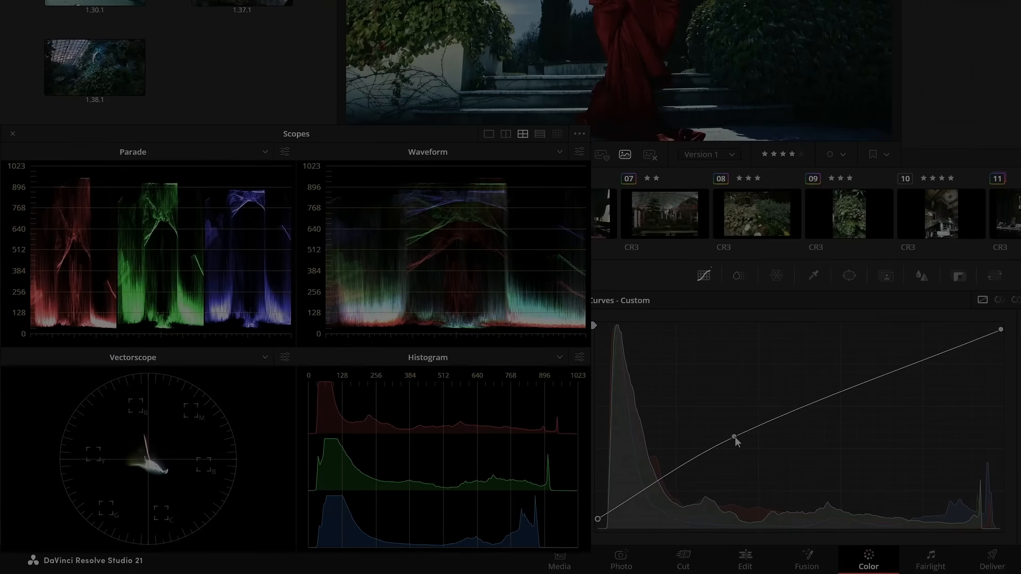
Raise the existing control point on the custom curve to brighten the red dress photo's midtones
drag(735, 437, 728, 423)
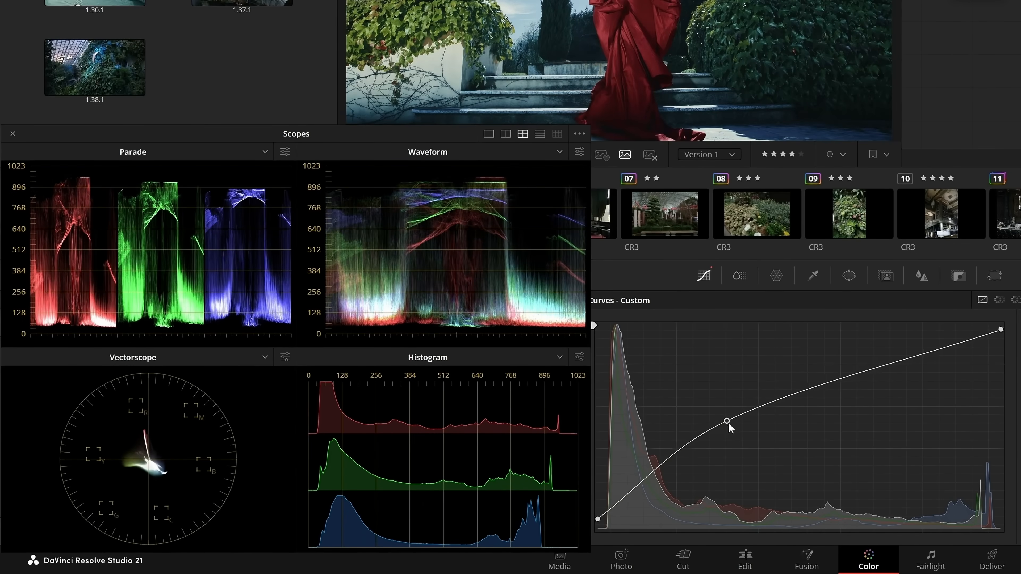